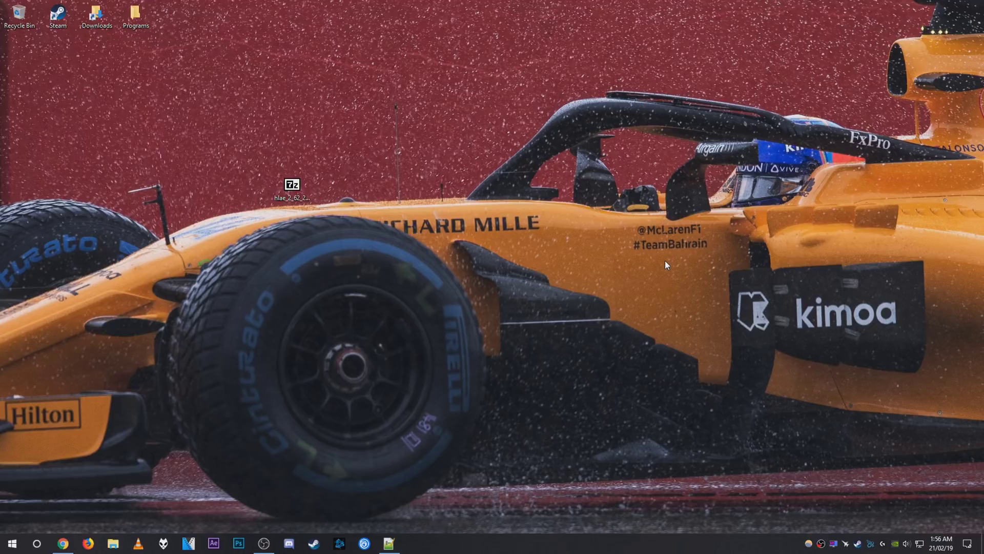
- Check the HLAE download page in Chrome, and extract the hlae_2_62_2 archive into its own folder beside it on the desktop
click(63, 543)
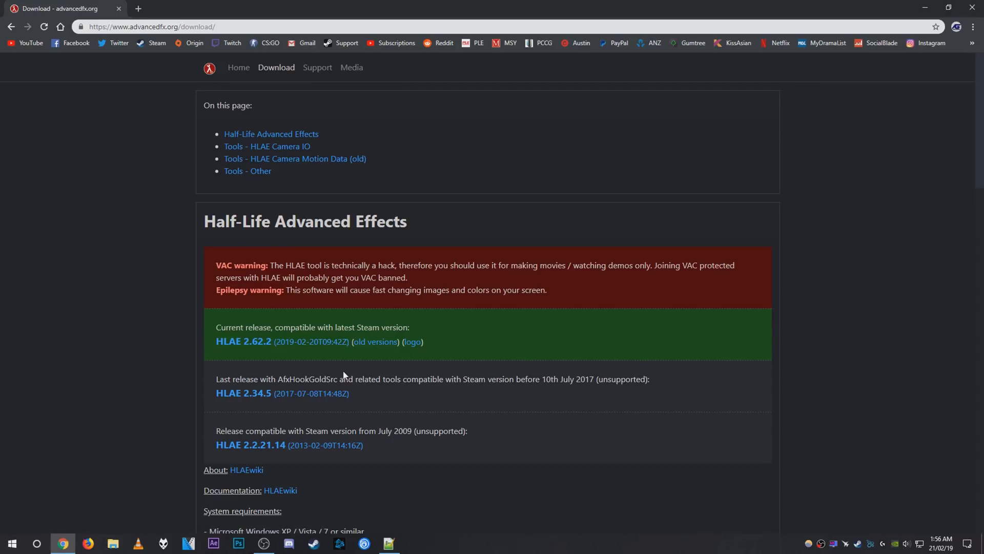
key(super+d)
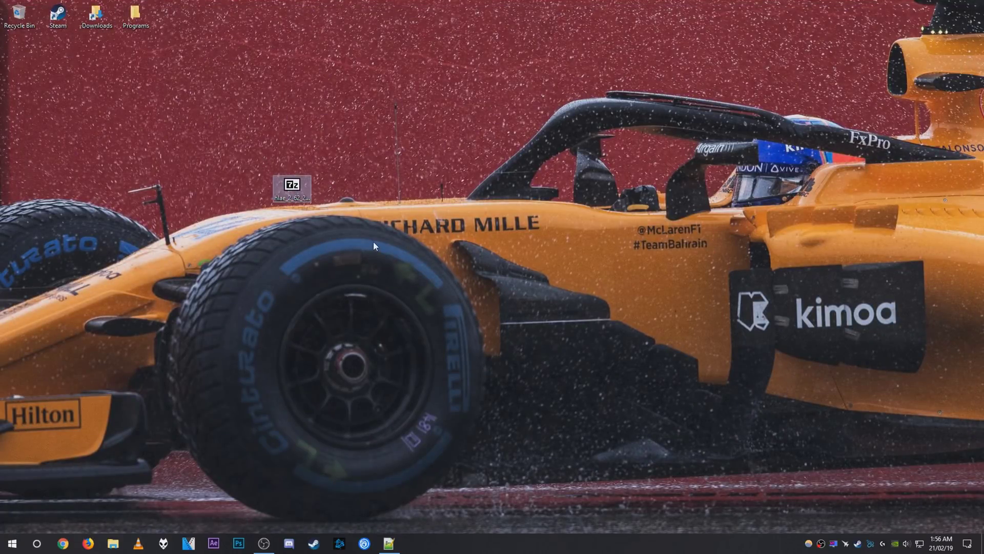
right_click(298, 193)
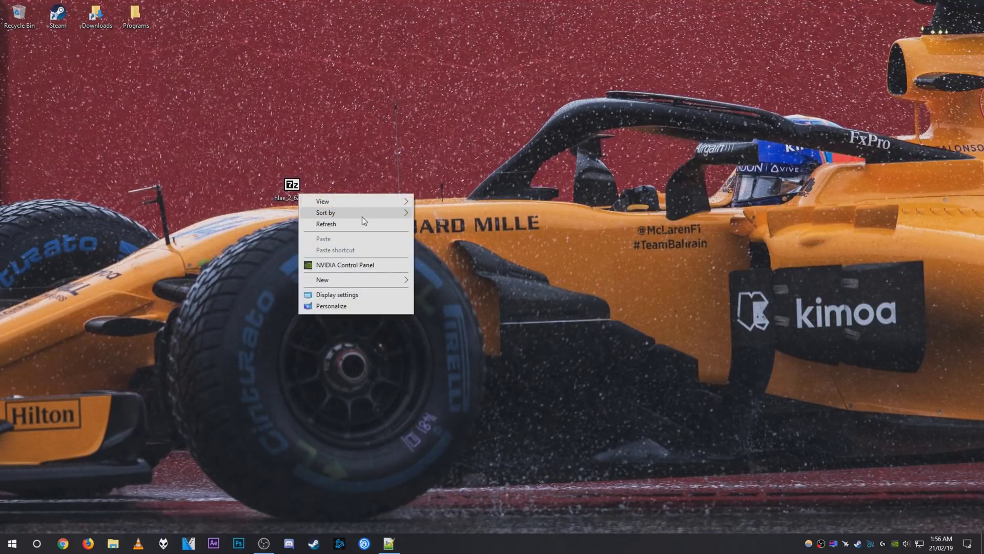
click(294, 191)
right_click(295, 191)
mouse_move(356, 208)
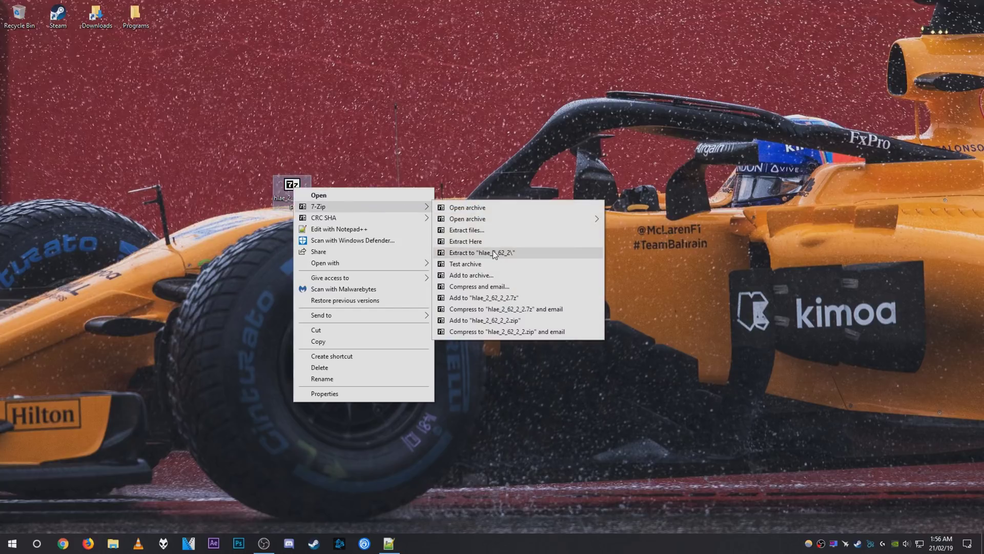
click(493, 251)
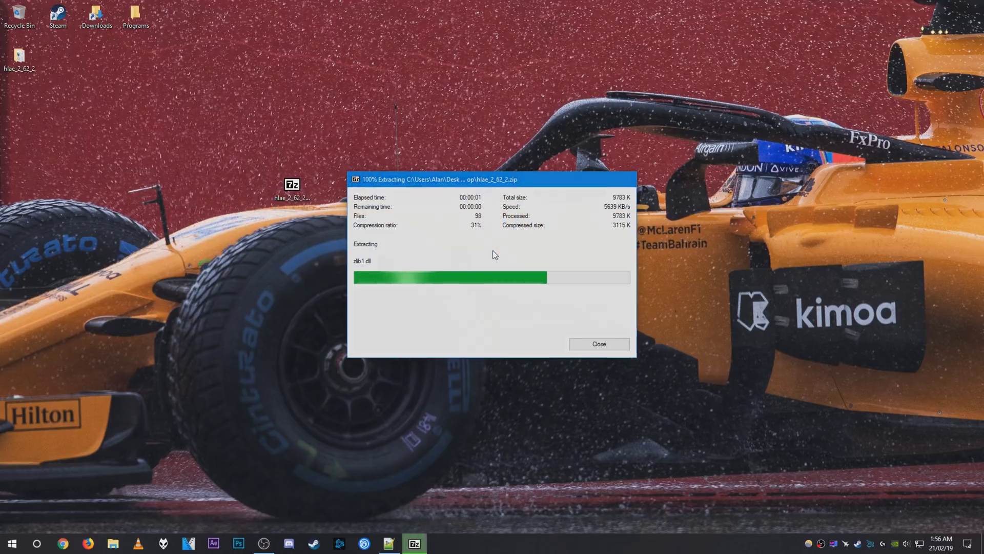
drag(27, 70, 338, 200)
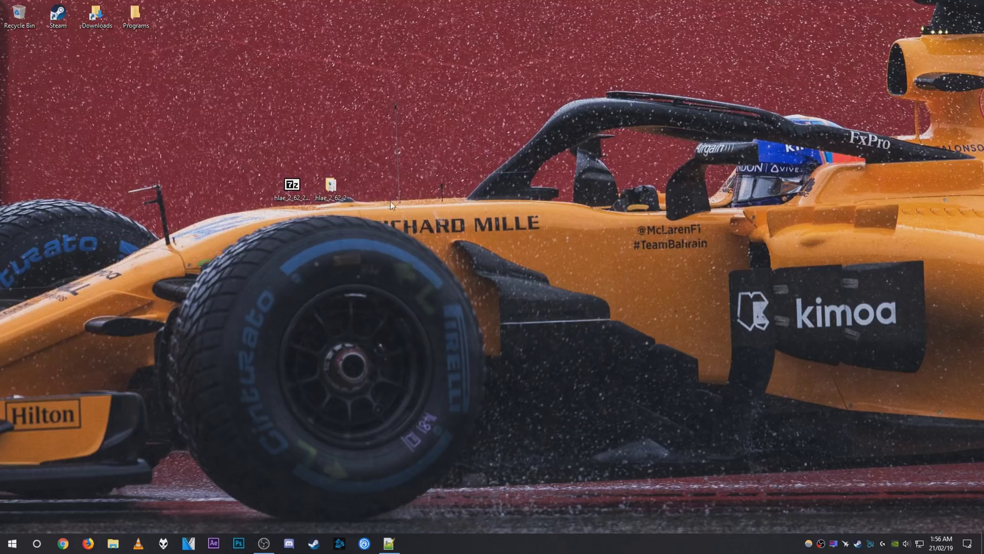
- Launch HLAE.exe from the extracted hlae_2_62_2 folder and allow automatic update checks
double_click(338, 198)
scroll(392, 358, down, 15)
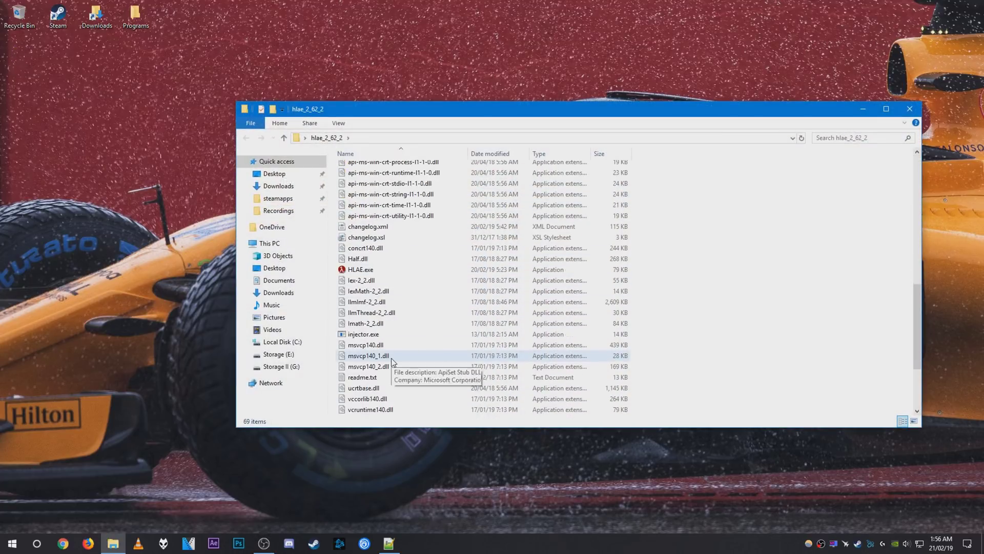
double_click(383, 269)
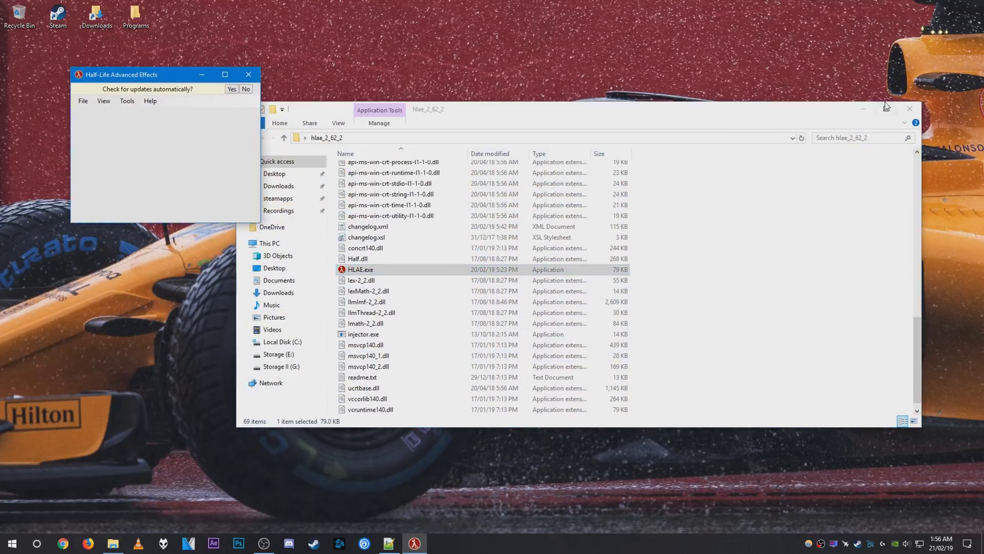
click(863, 109)
click(235, 91)
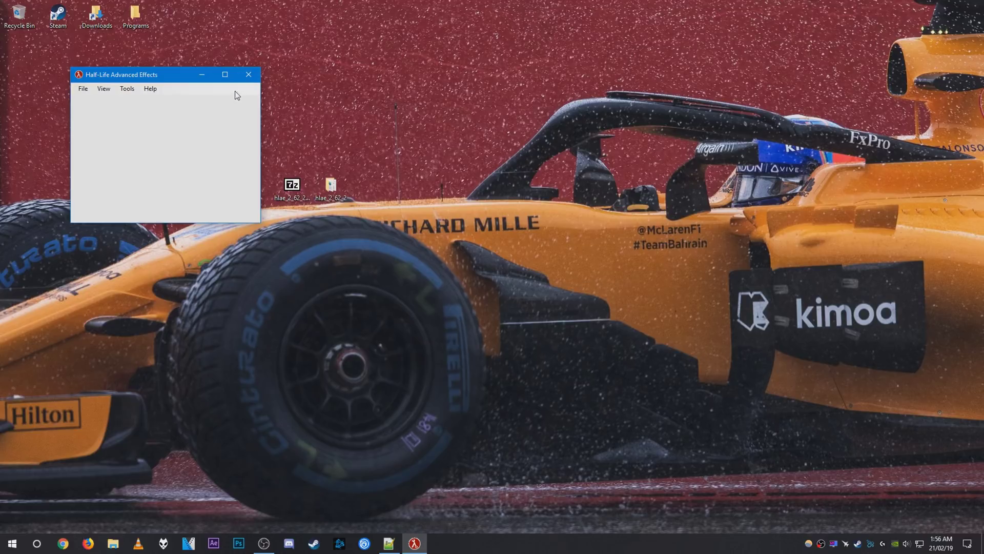
- Open the Custom Loader and set its program path to csgo.exe in Steam's Counter-Strike Global Offensive folder
click(128, 89)
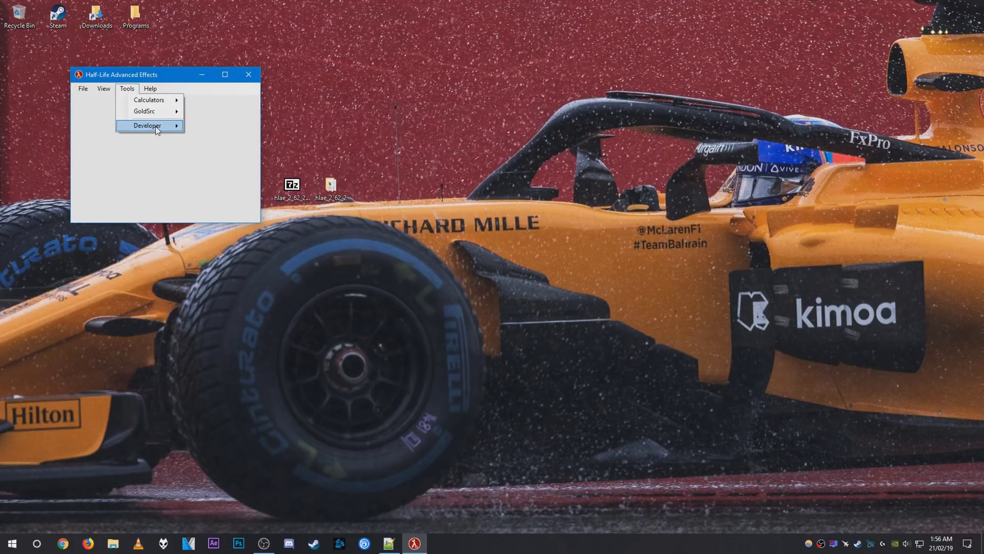
mouse_move(157, 129)
click(234, 126)
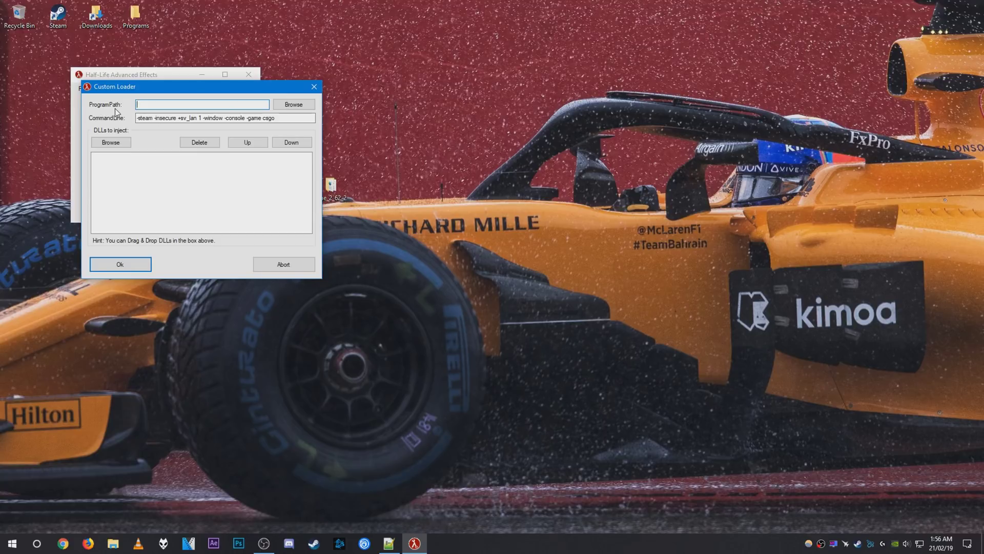
click(294, 104)
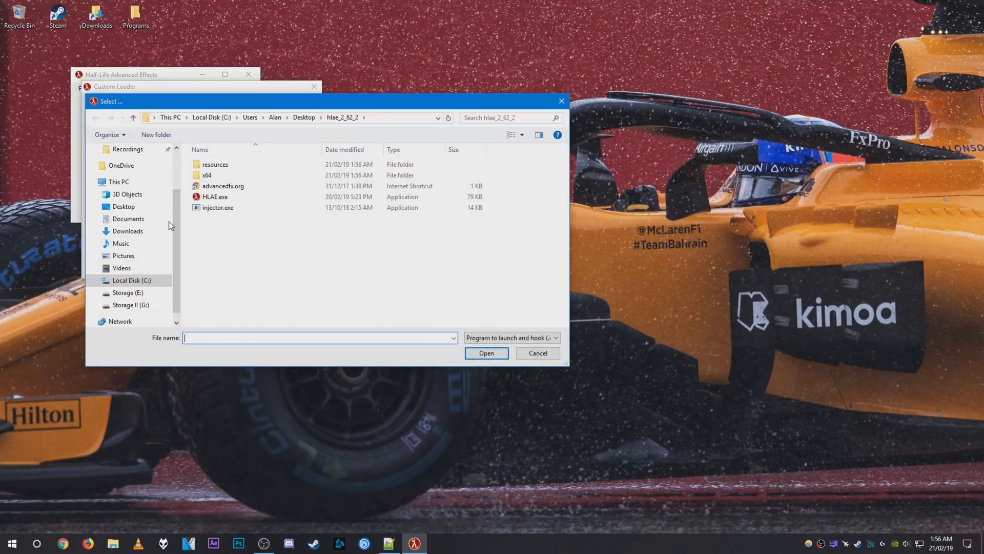
scroll(179, 224, up, 2)
click(127, 186)
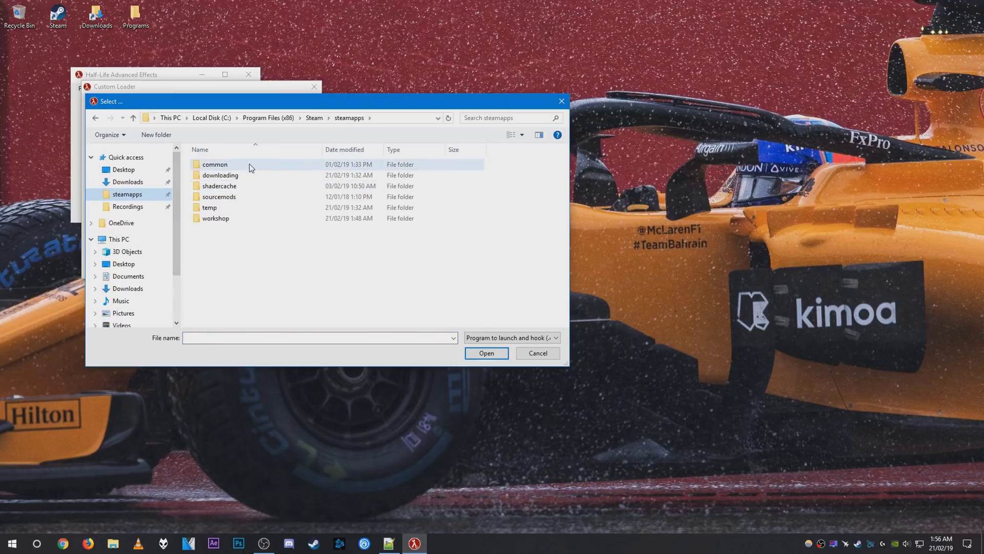
double_click(249, 164)
double_click(247, 175)
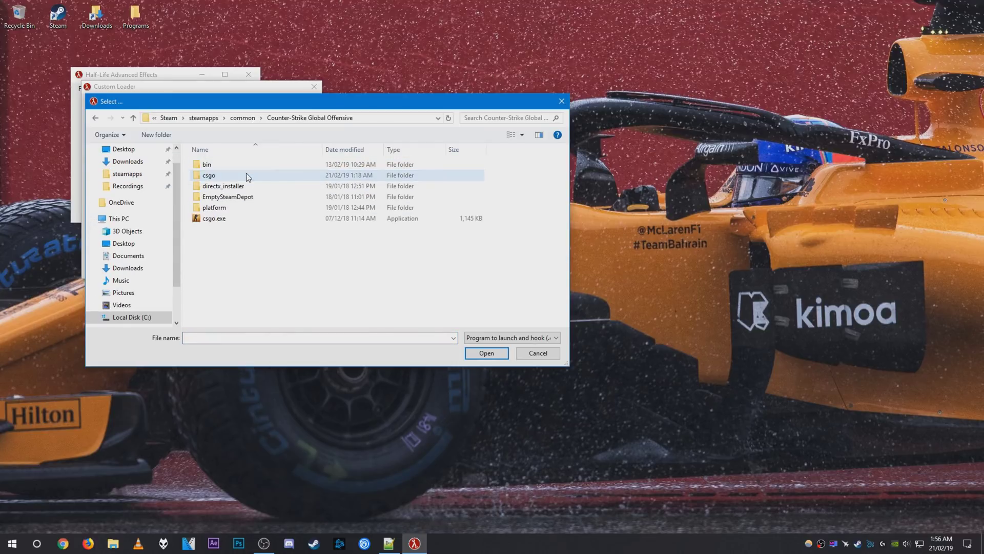
click(244, 221)
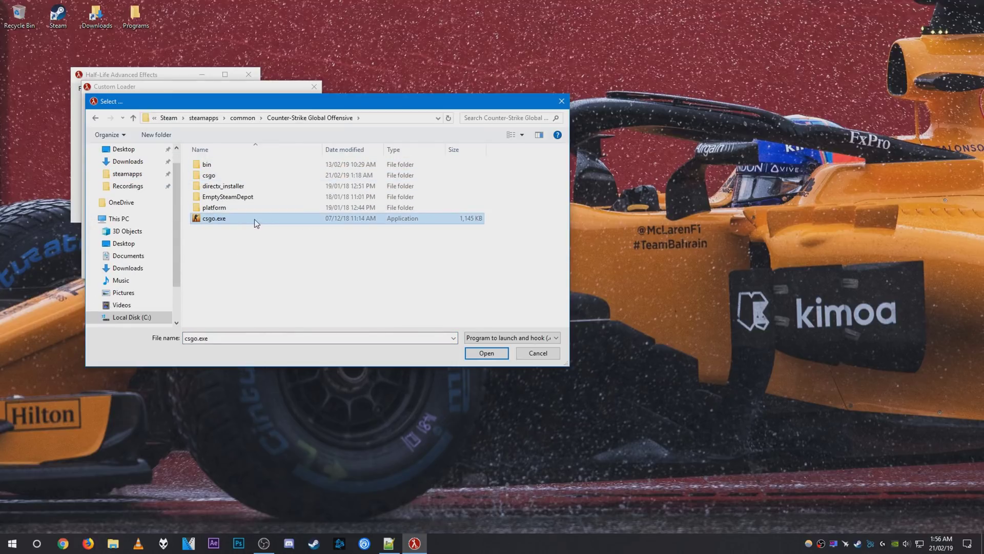
double_click(254, 219)
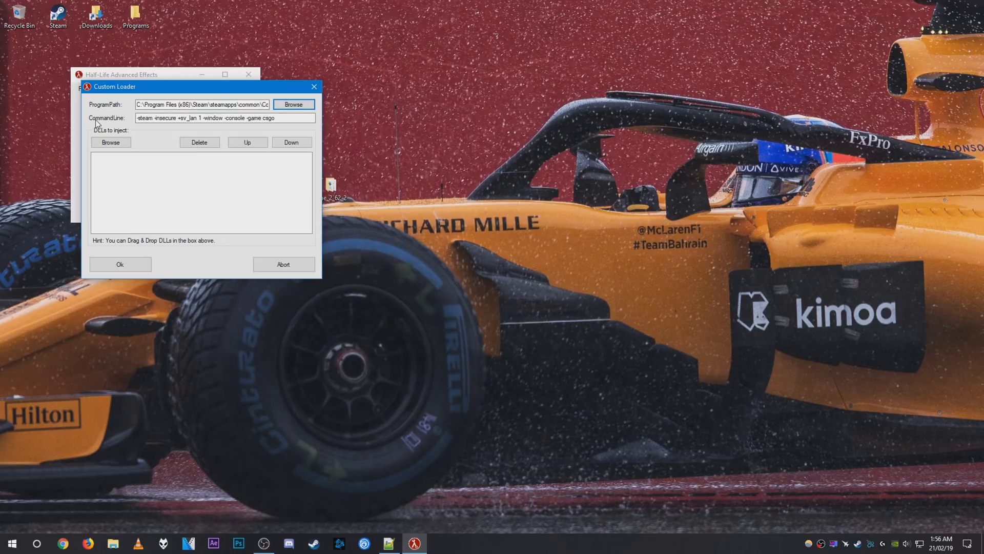
- Append -w 1600 -h 900 to the loader's command line and add AfxHookSource.dll from the hlae_2_62_2 folder to the DLLs to inject
click(293, 119)
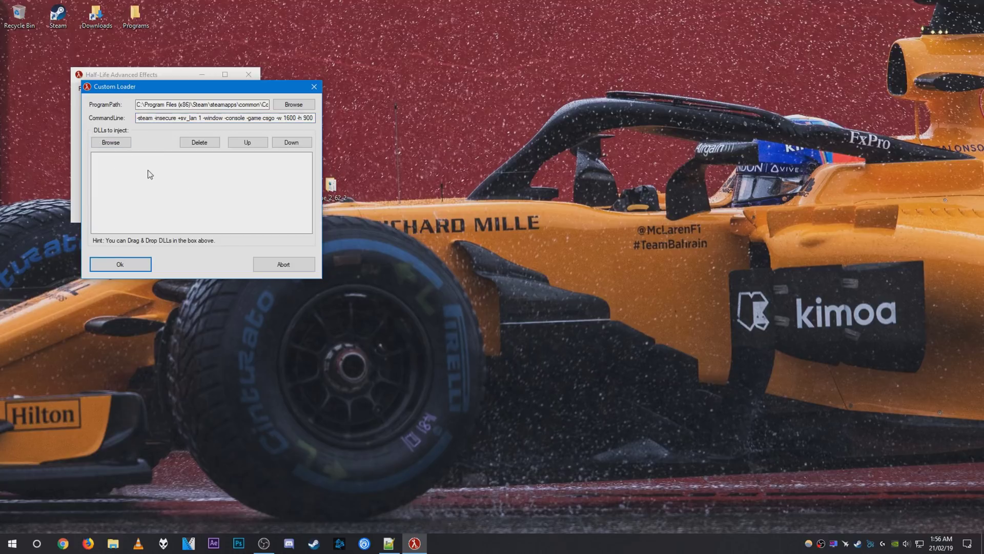
click(111, 142)
click(229, 220)
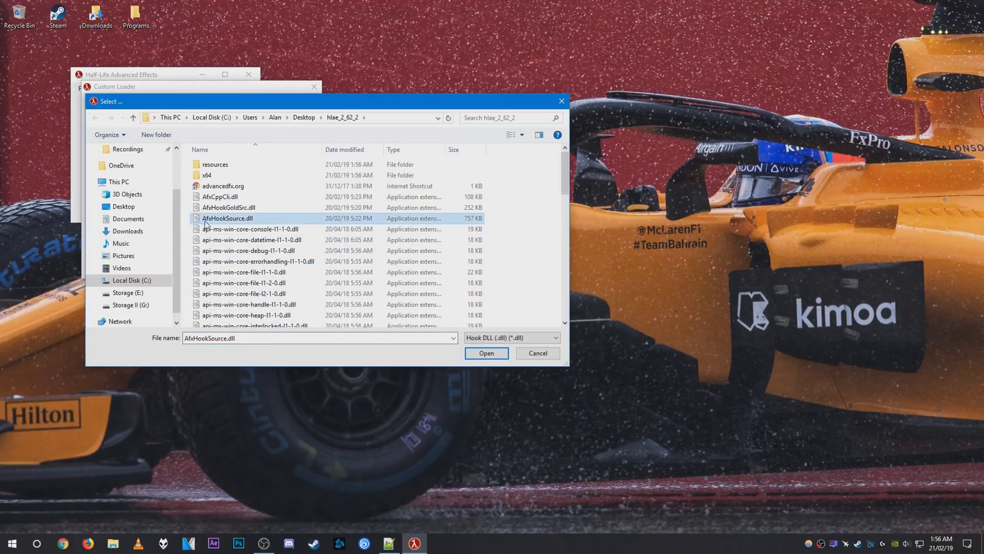
double_click(266, 218)
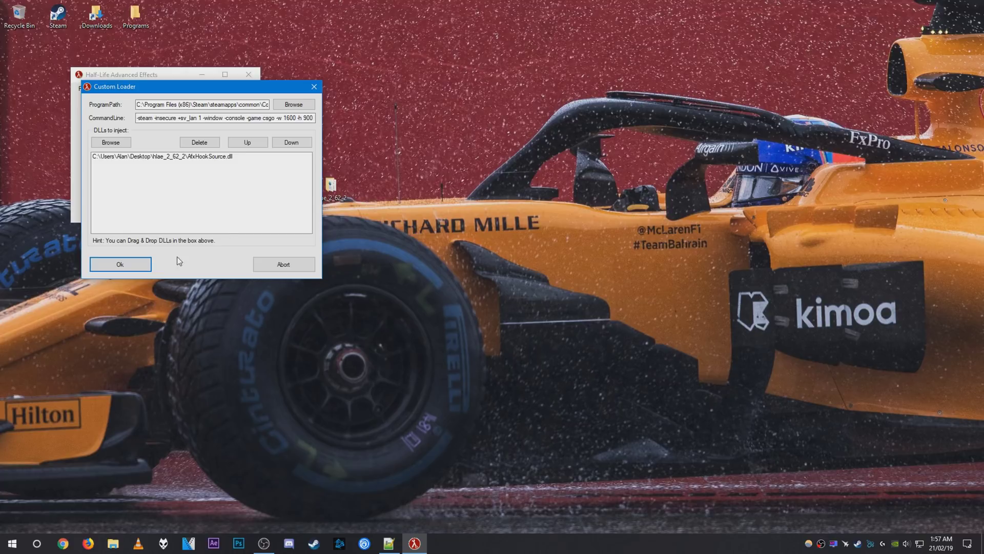
- Launch Counter-Strike: Global Offensive with the loader settings and dismiss its startup console and Valve Anti-Cheat notice
click(132, 264)
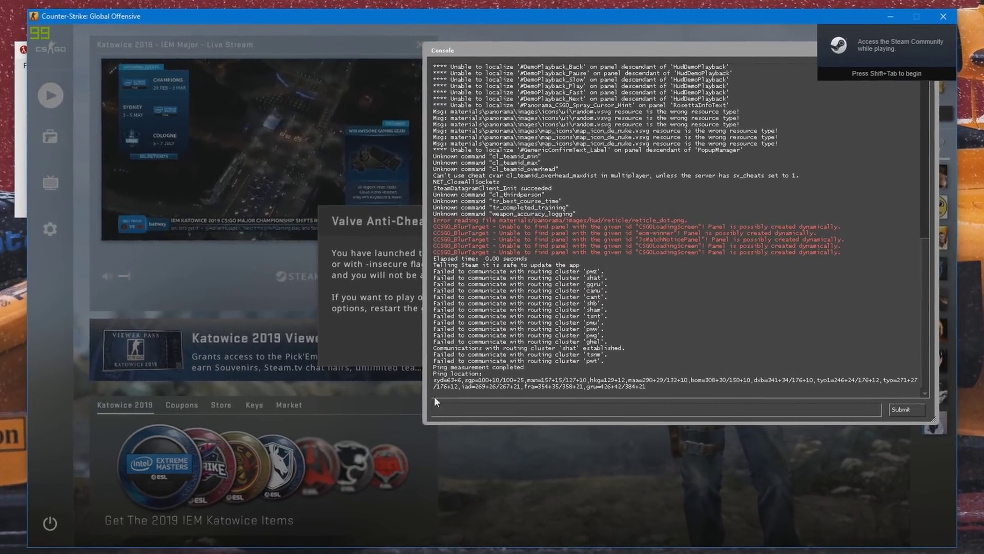
key(grave)
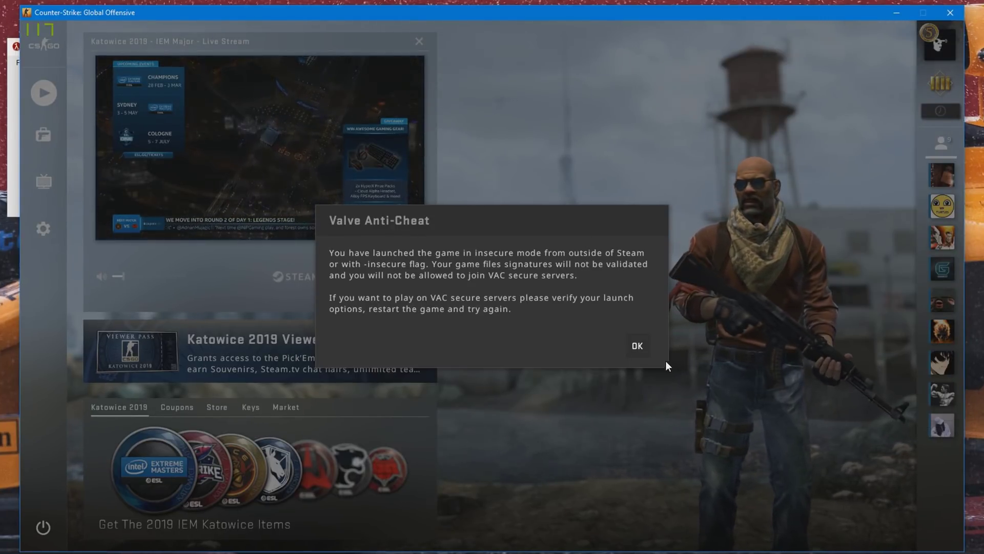
click(637, 347)
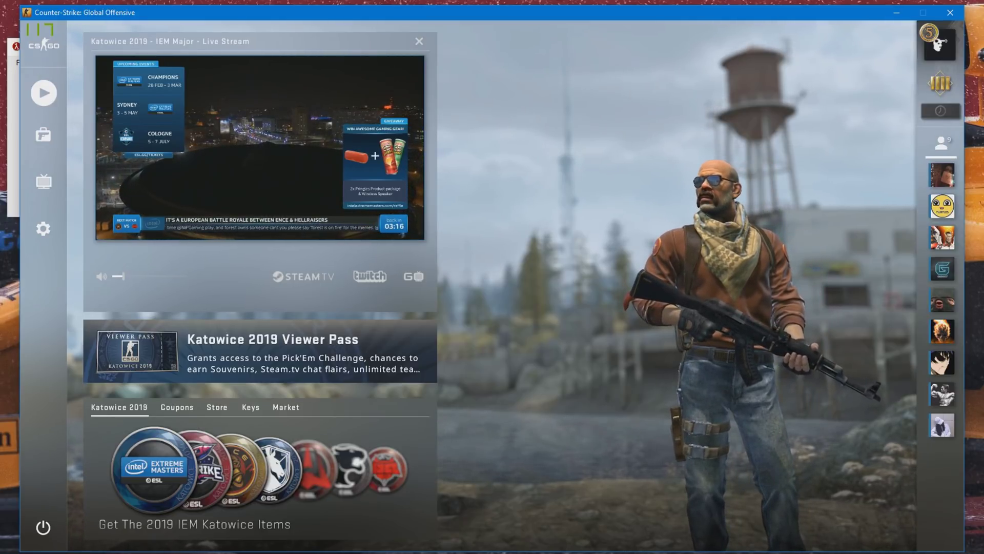
- Switch to moviemaking.cfg in Notepad++ and examine the mouse3, n and b key binds
key(alt+Tab)
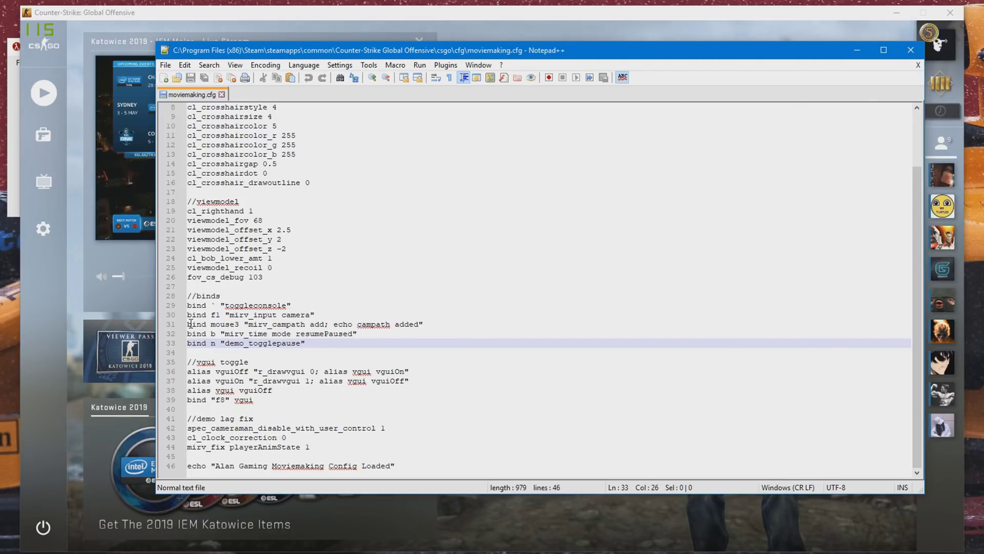
drag(187, 324, 437, 325)
click(315, 343)
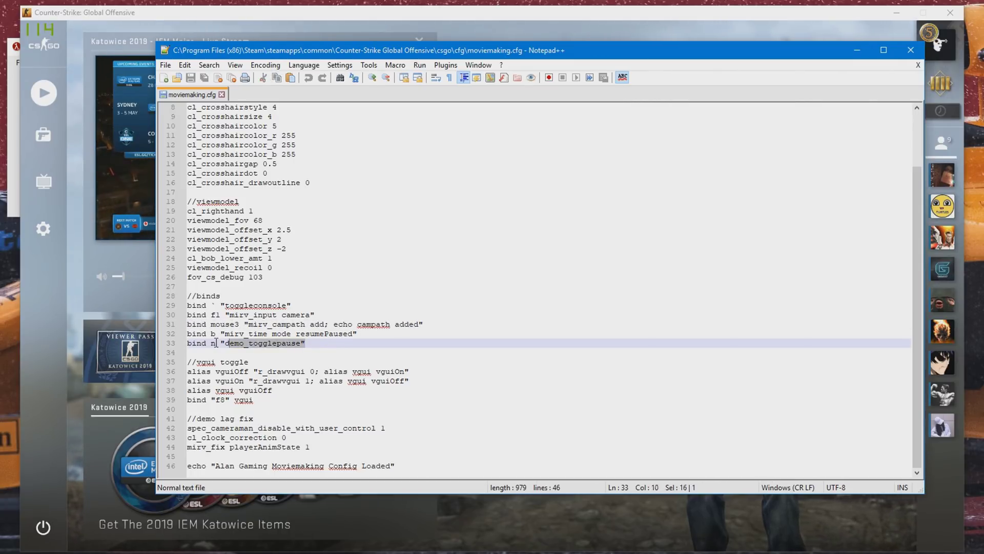
drag(193, 344, 320, 343)
click(320, 341)
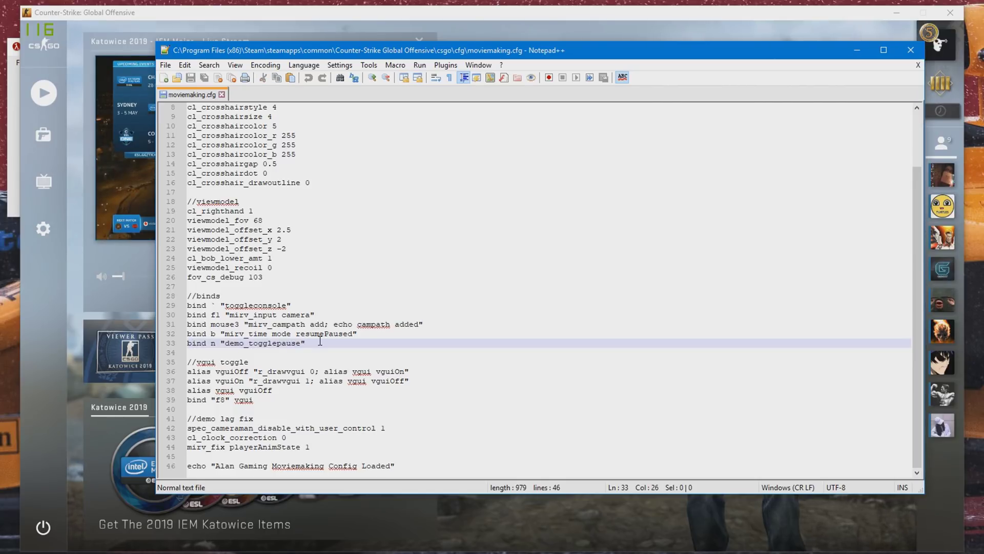
drag(358, 334, 187, 334)
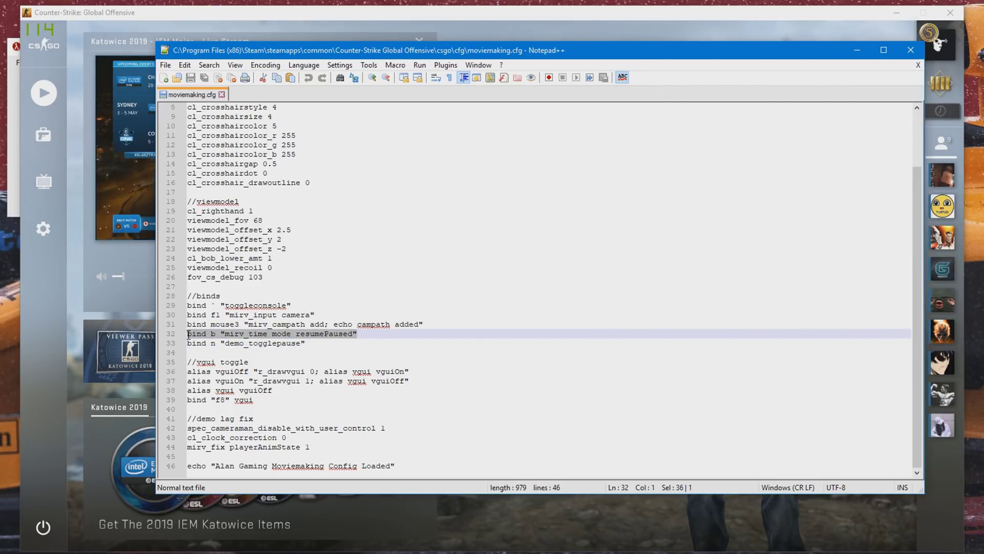
click(374, 335)
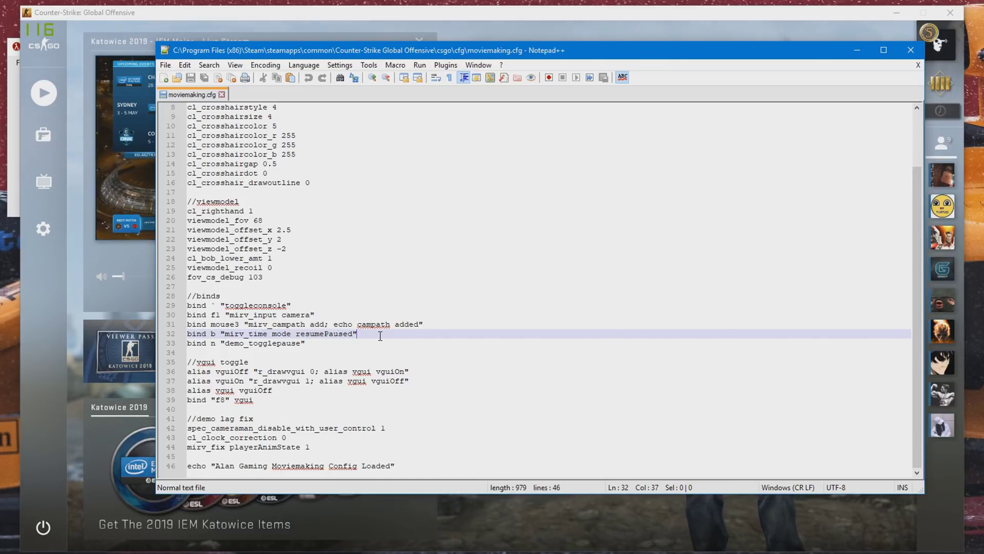
- Examine the mouse3 bind that adds a campath point, including its echo campath added part
click(326, 324)
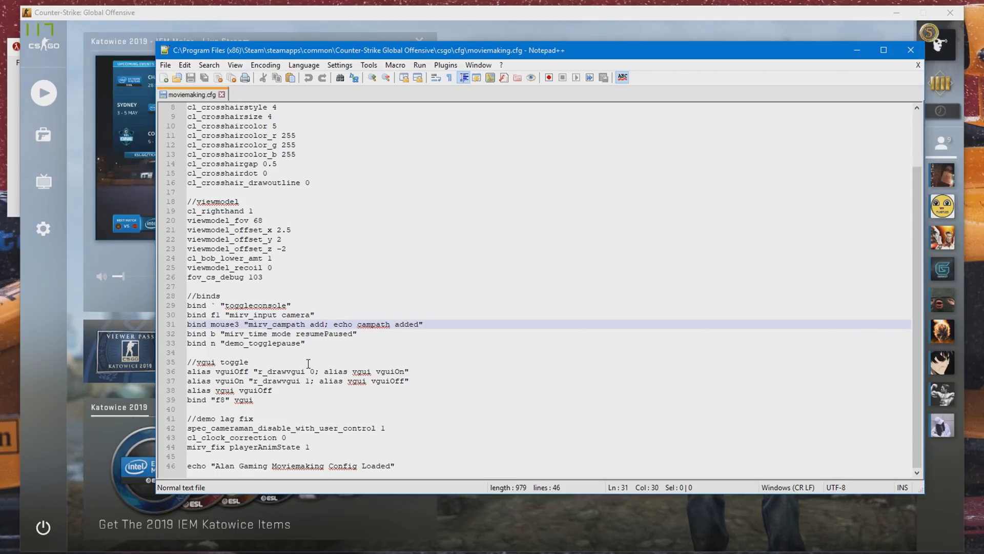
click(309, 343)
drag(333, 324, 421, 324)
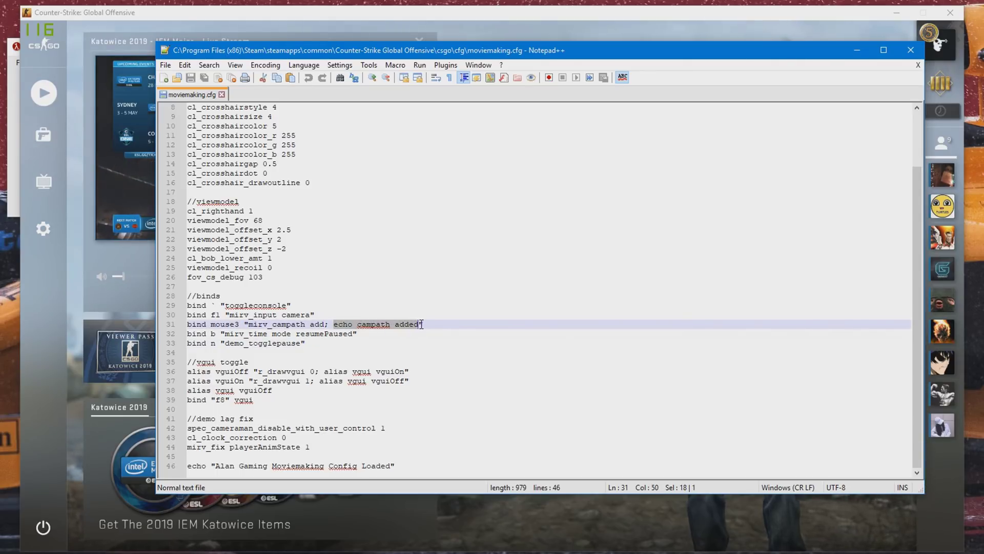
click(401, 329)
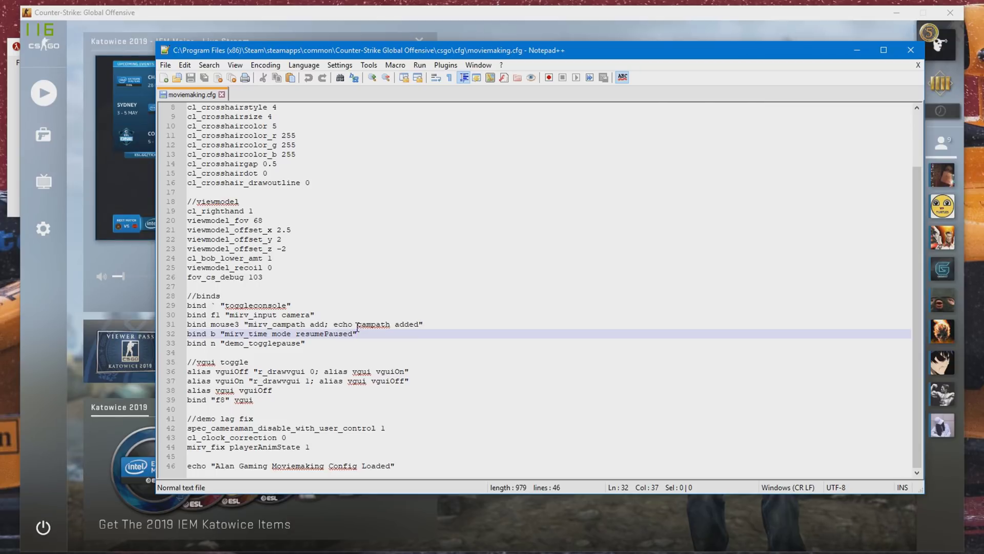
click(418, 325)
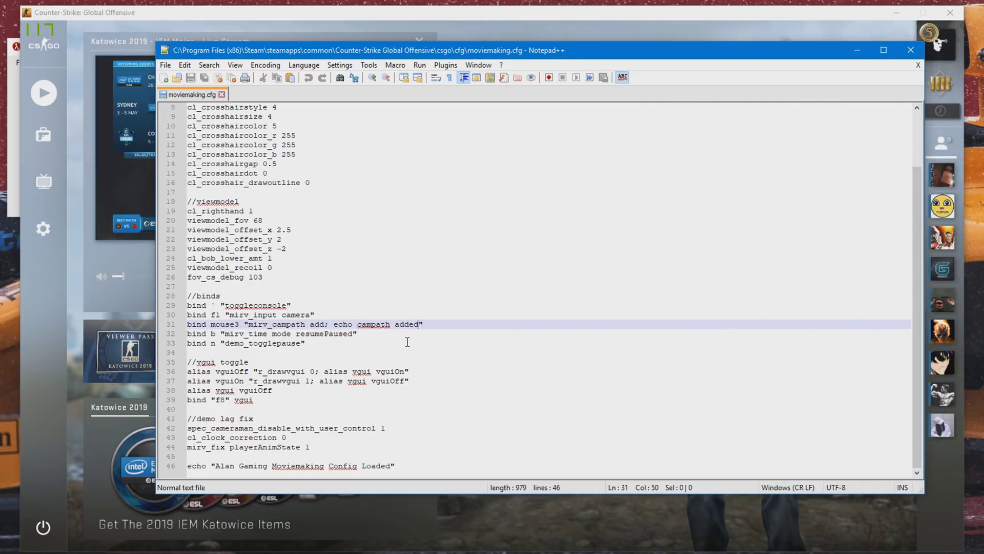
click(406, 344)
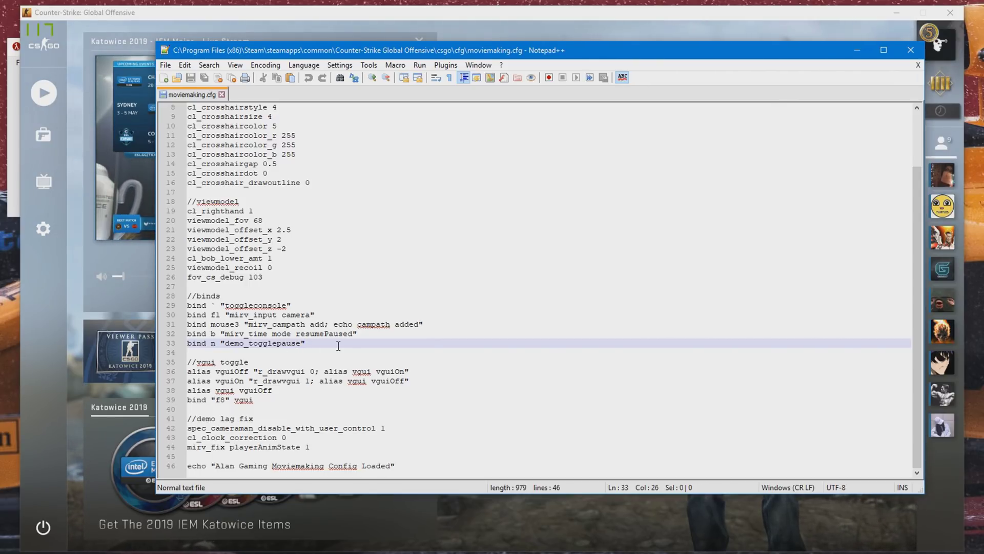
- Compare the demo_togglepause bind on n with the mirv_time_mode resumePaused bind on b
drag(302, 344, 218, 345)
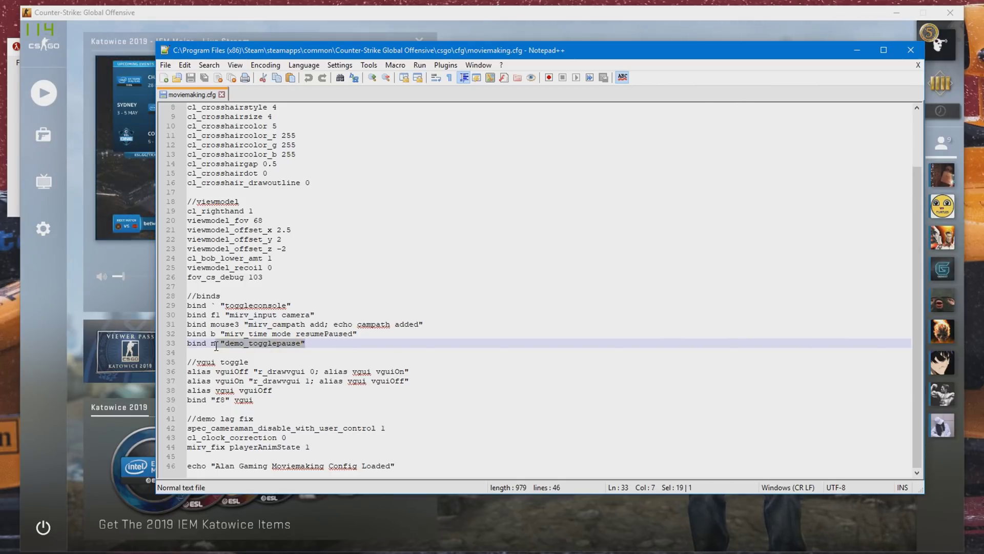
click(301, 344)
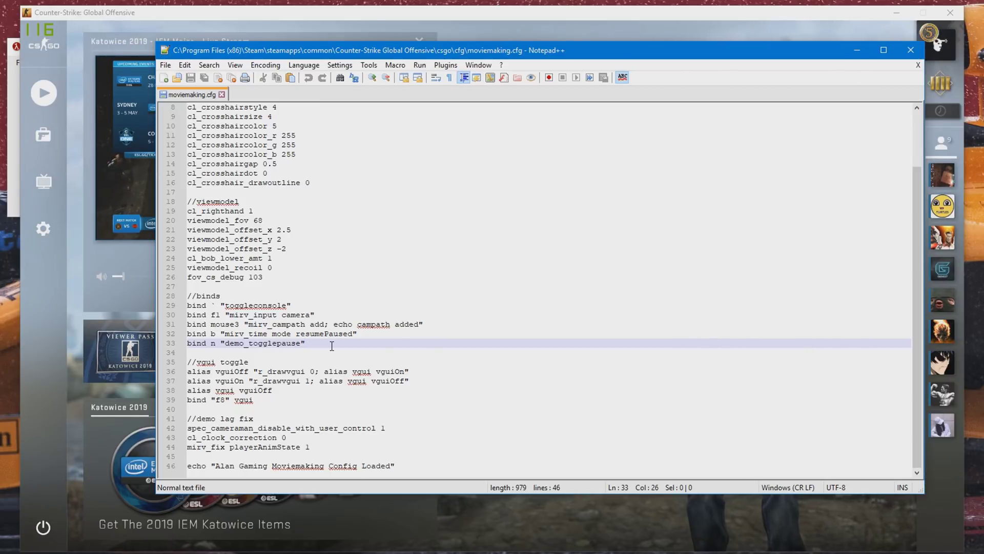
drag(197, 334, 370, 334)
click(239, 334)
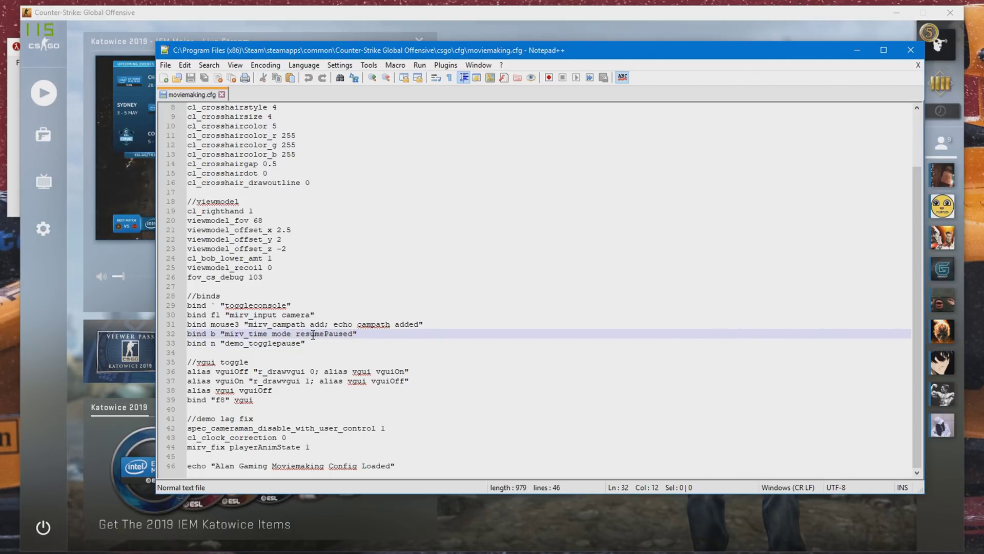
- Review how the mouse3, b and n binds for camera paths and demo pausing work together in moviemaking.cfg
click(368, 335)
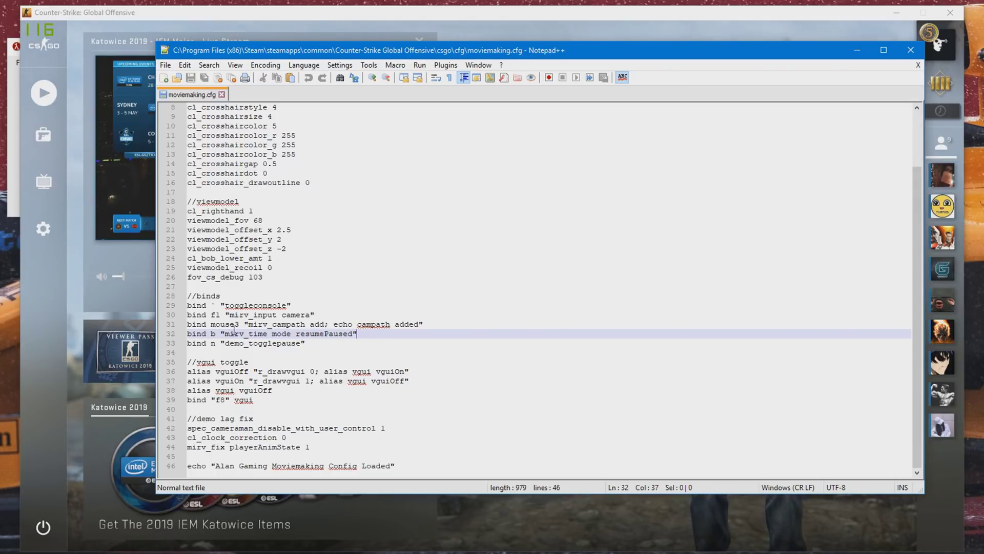
drag(211, 324, 235, 326)
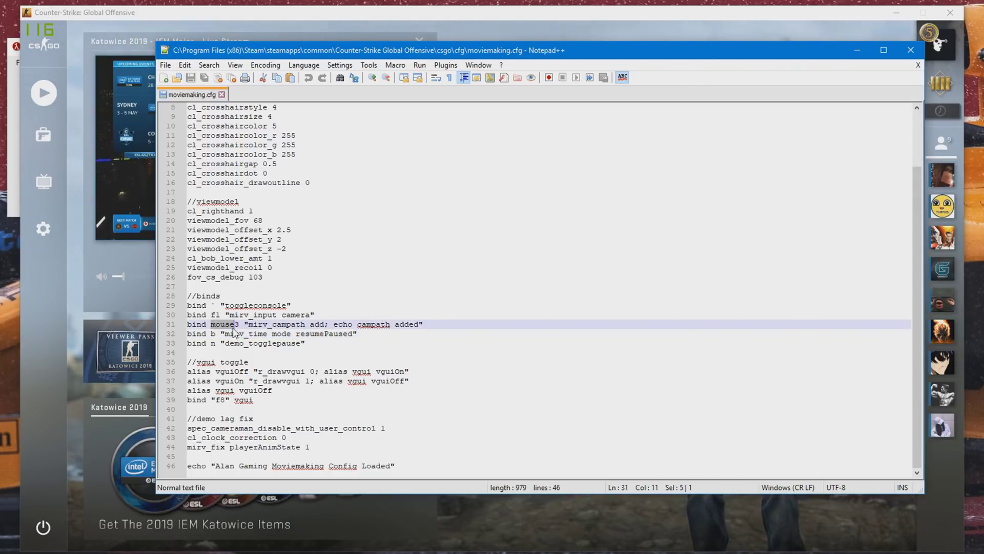
click(226, 326)
click(216, 343)
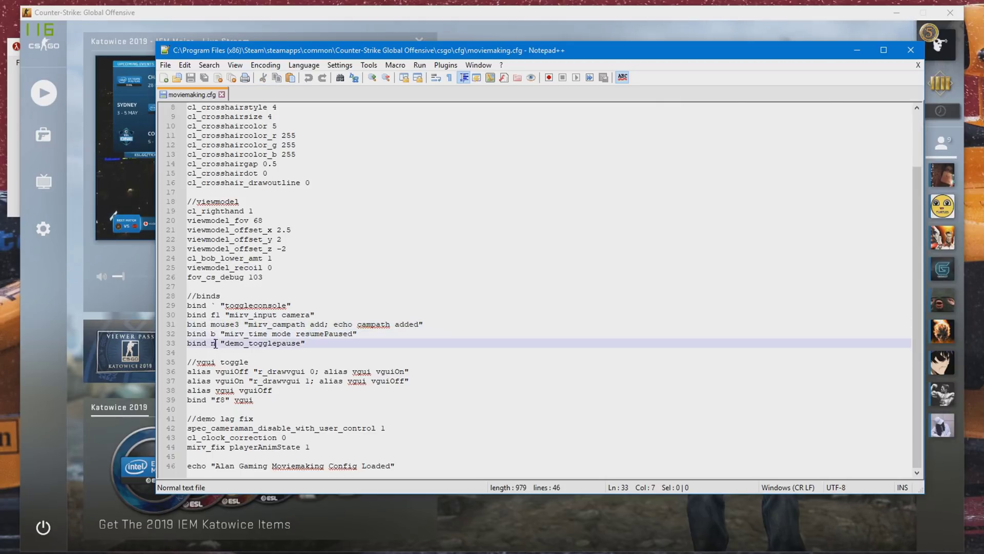
click(302, 324)
click(302, 334)
drag(249, 343, 334, 334)
click(302, 324)
click(307, 343)
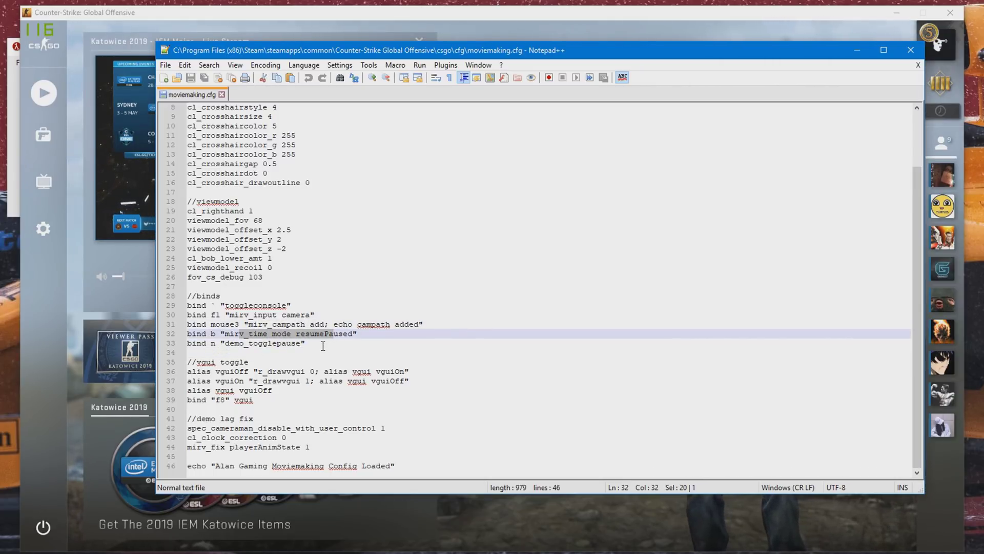
click(323, 344)
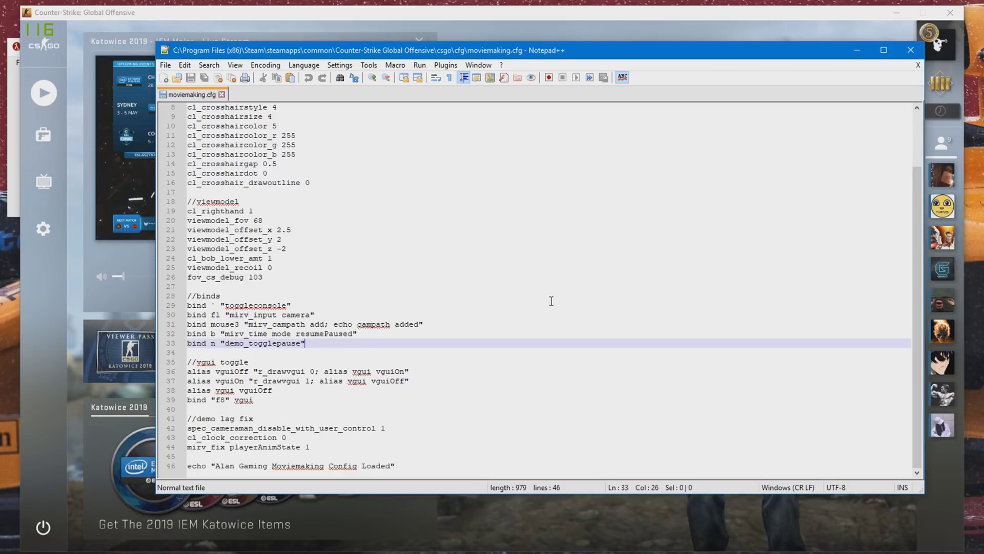
- Close Notepad++ and show the Demo Playback controls in Counter-Strike: Global Offensive
click(912, 53)
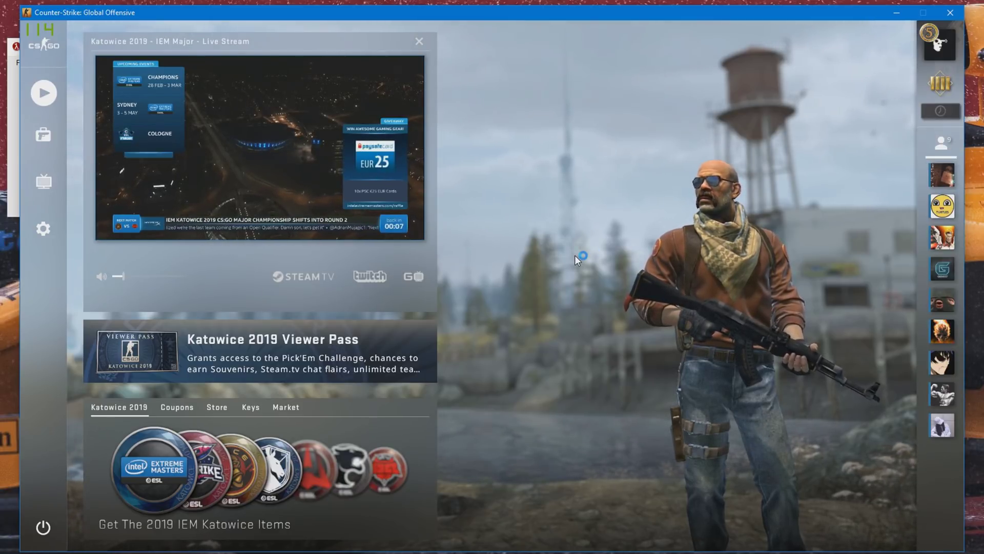
key(shift+F2)
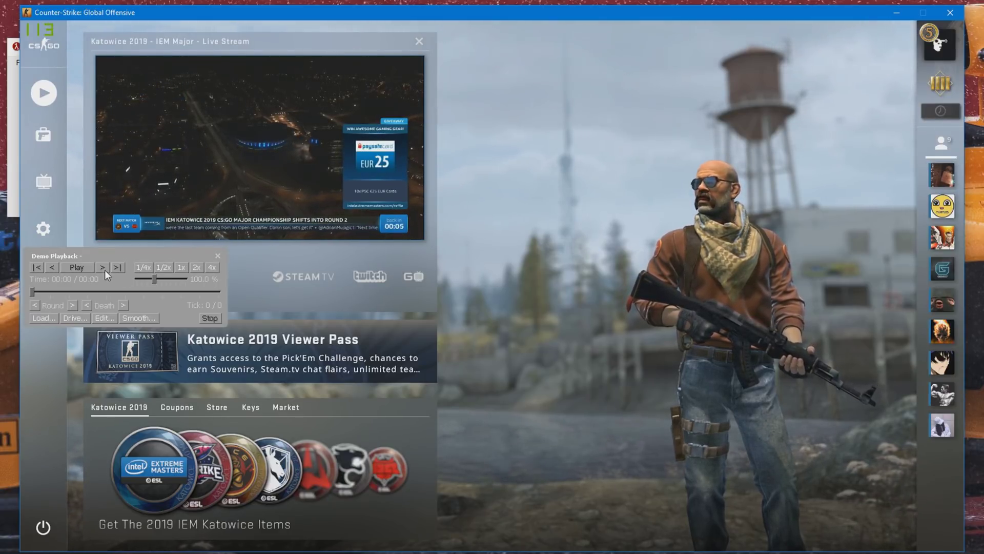
drag(118, 256, 119, 258)
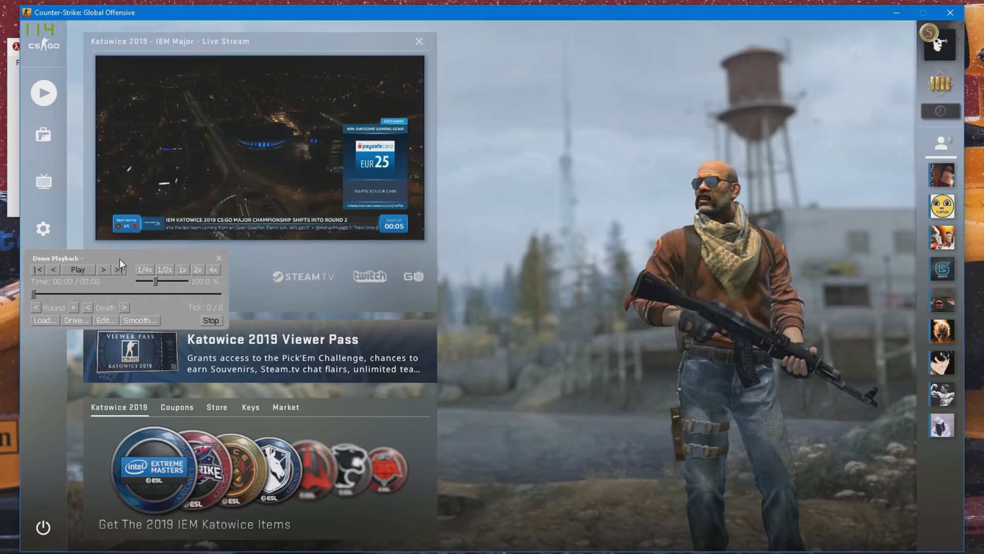
- Start loading a demo and browse to the folder E:\CSGO Edit Clips\1. Demos
click(48, 319)
click(446, 199)
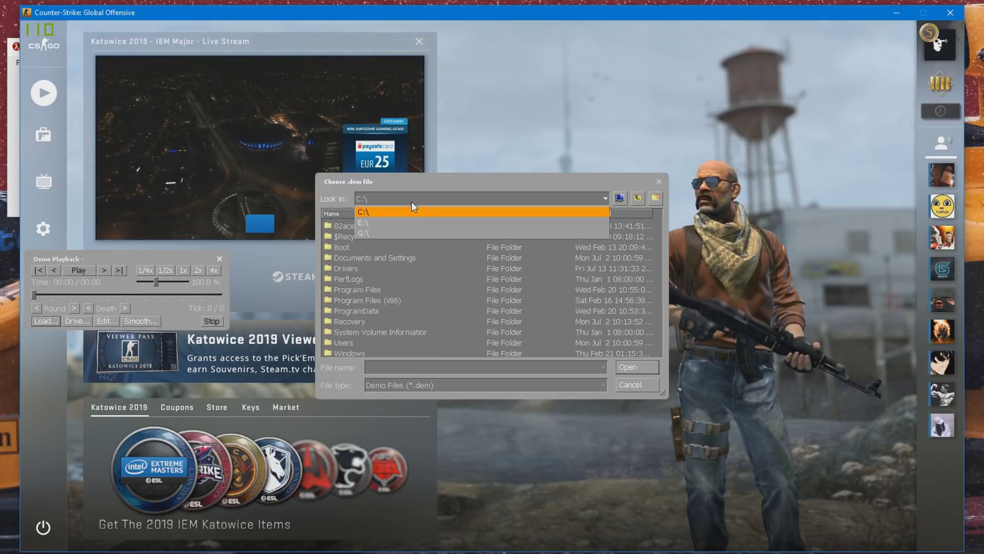
click(403, 222)
double_click(367, 266)
click(368, 227)
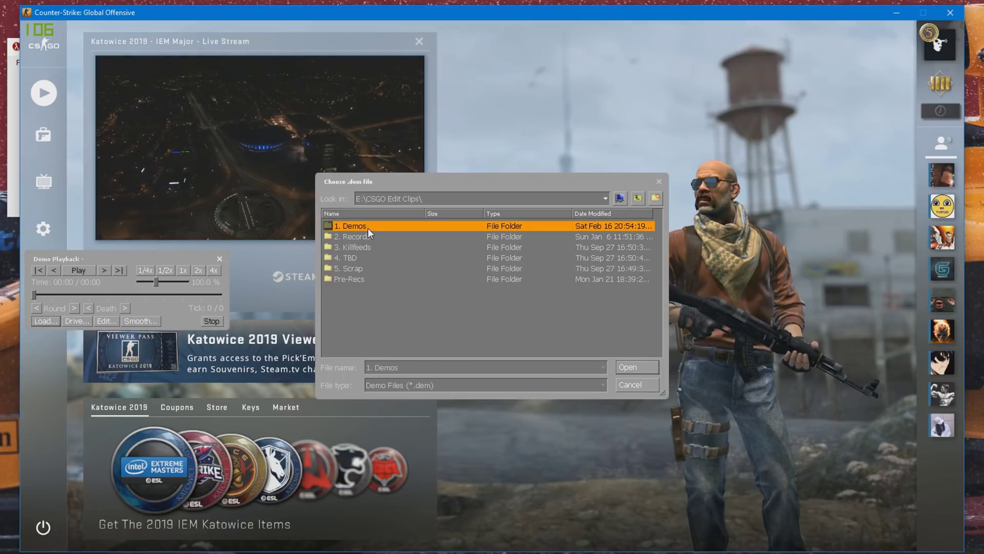
double_click(368, 229)
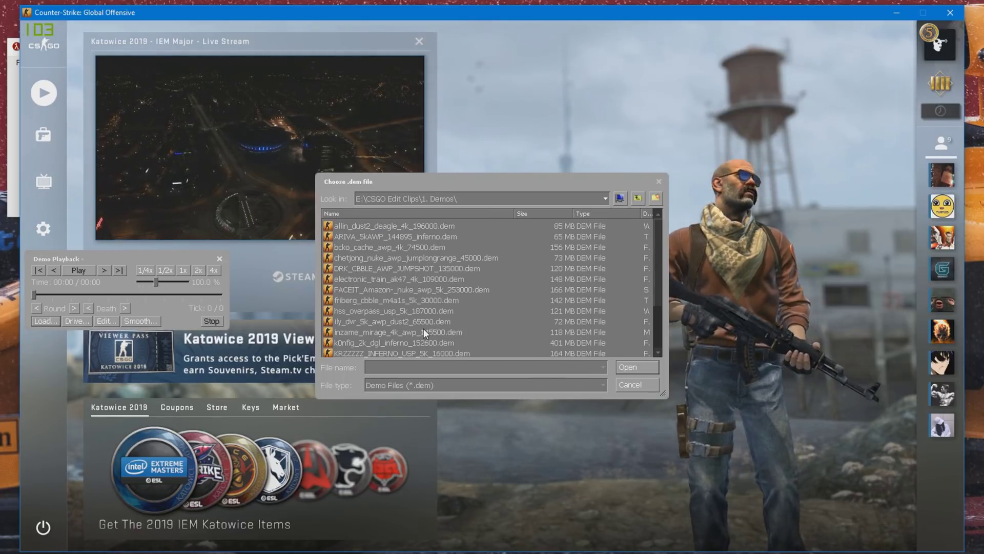
- Load the demo KRZZZZZ_INFERNO_USP_5K_16000.dem, pause it during warmup and close Demo Playback
click(451, 351)
drag(465, 367, 486, 367)
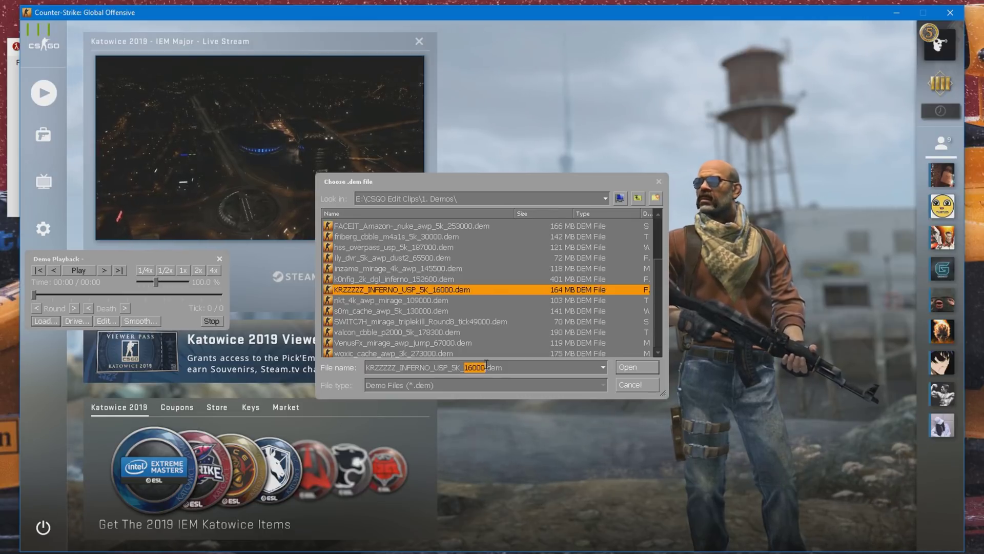
key(Return)
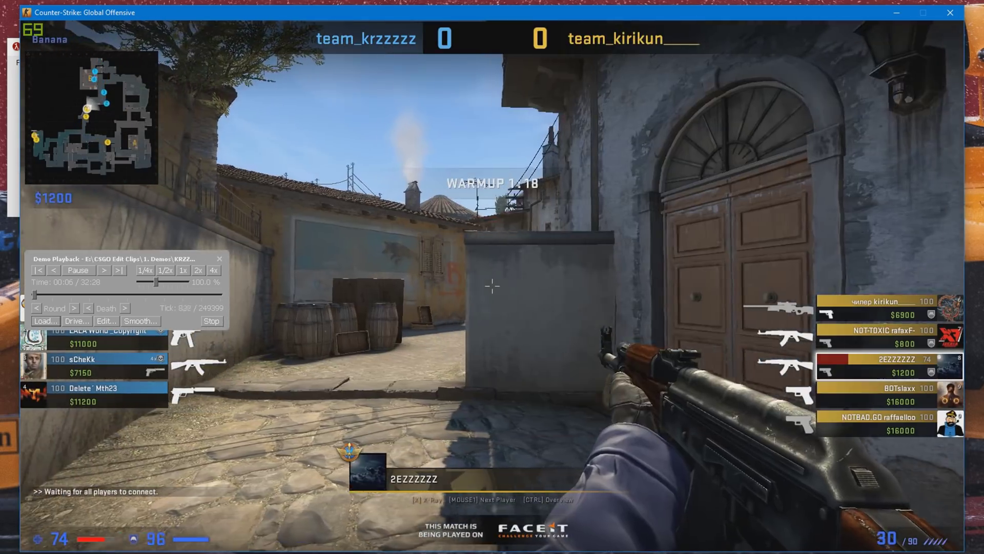
click(87, 270)
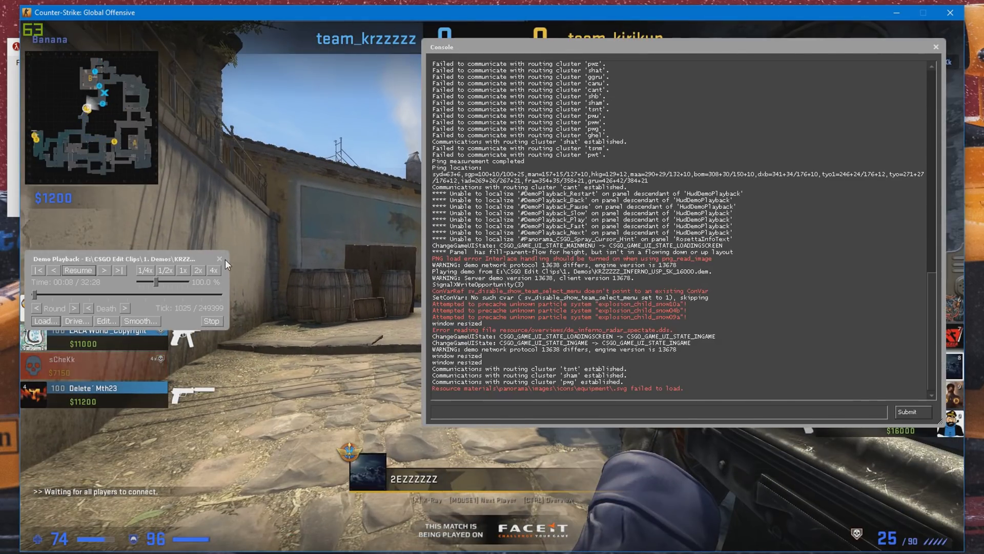
click(220, 258)
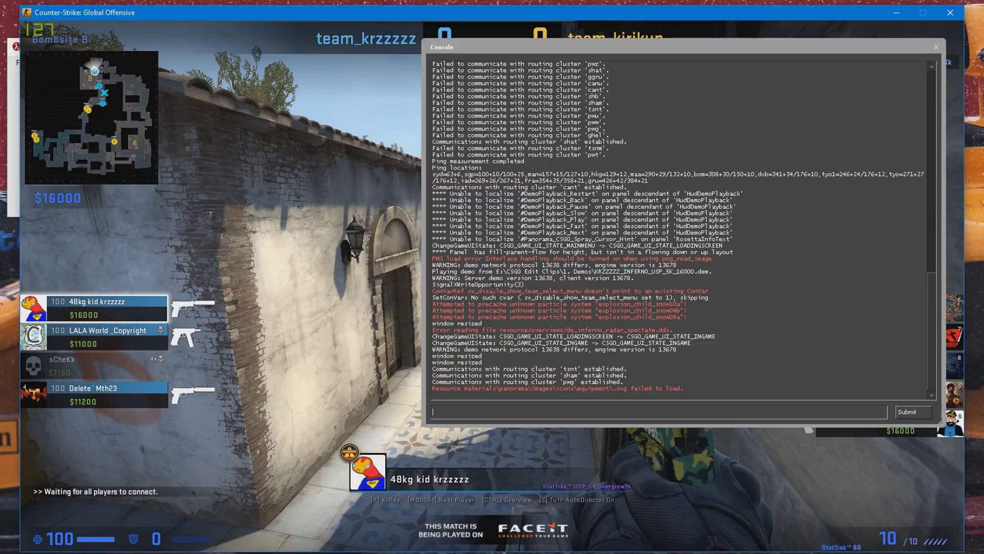
- Jump the demo to tick 16000 with the demo_gototick console command
text(demo_gototick )
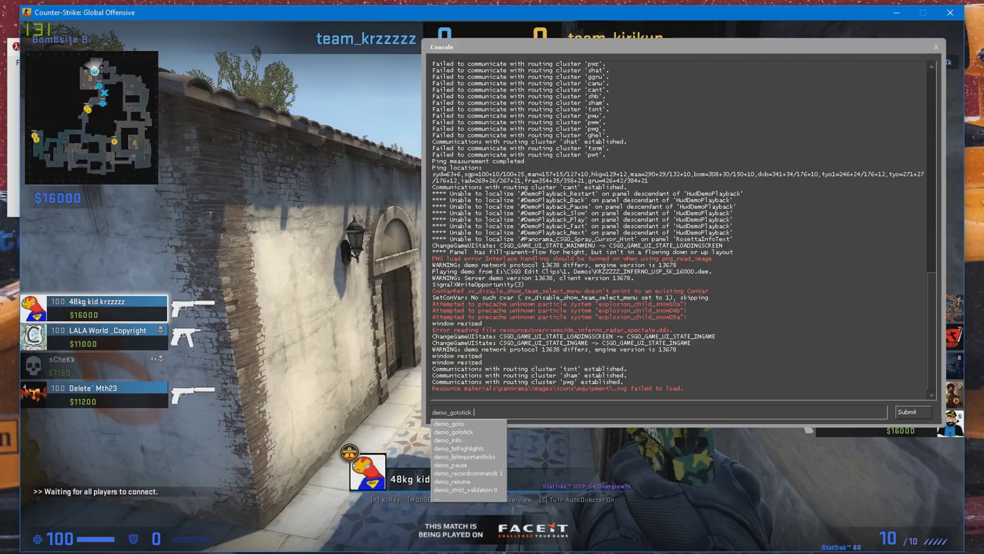
text(16000)
key(Return)
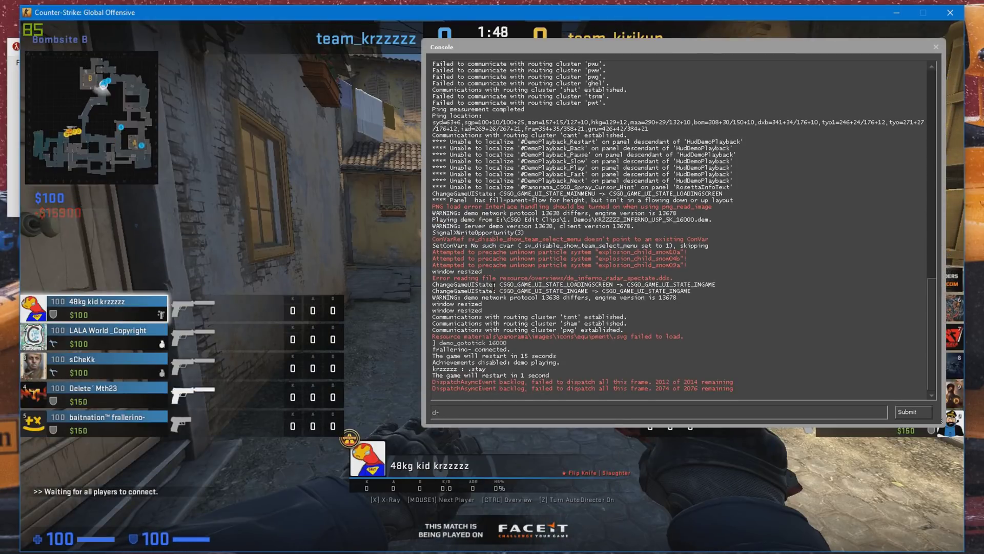
- Hide the HUD except for death notices with cl_draw_only_deathnotices 1, and return to the game view
text(cl_draw_only_deathnotices 1)
key(Return)
key(grave)
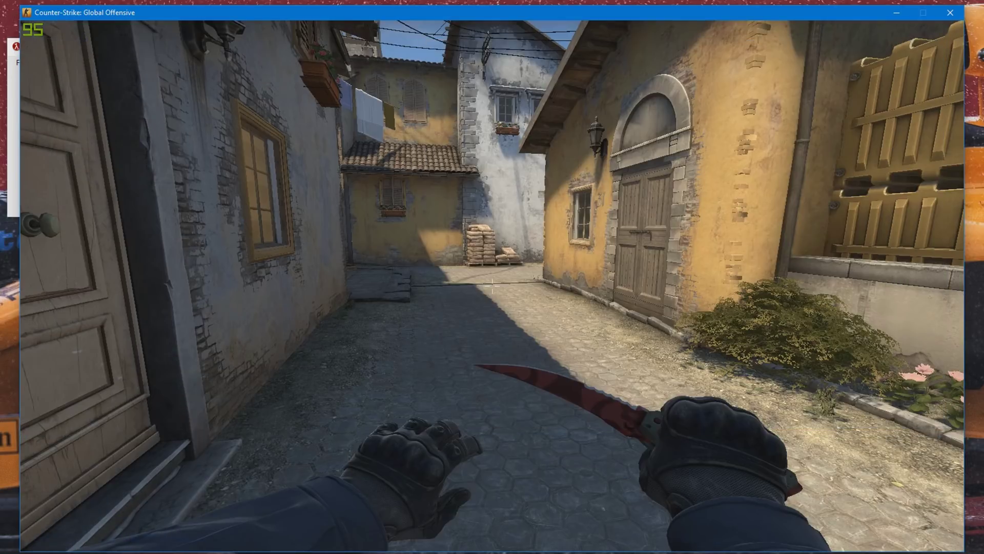
- Execute the moviemaking config from the console and check there that it loaded
key(grave)
text(exec mov)
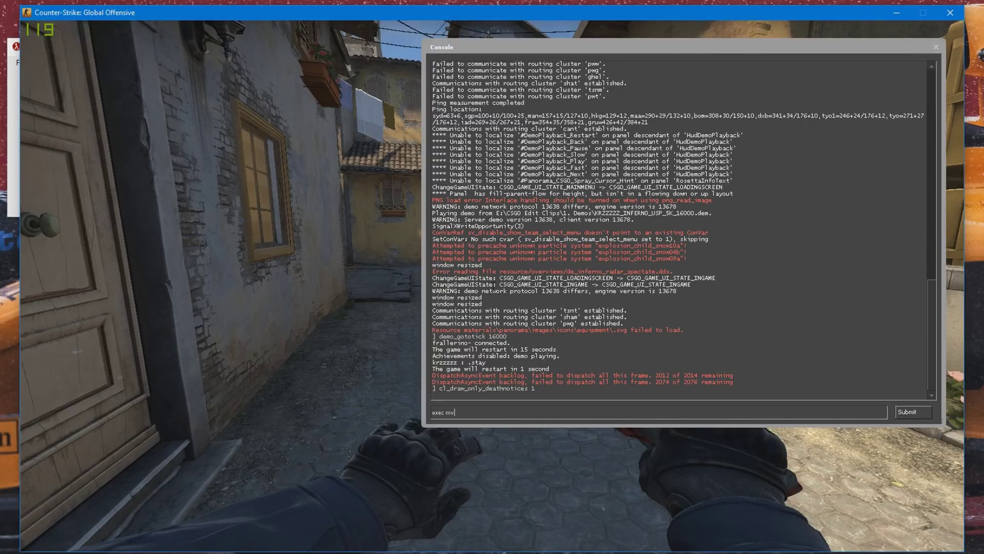
text(iemaking)
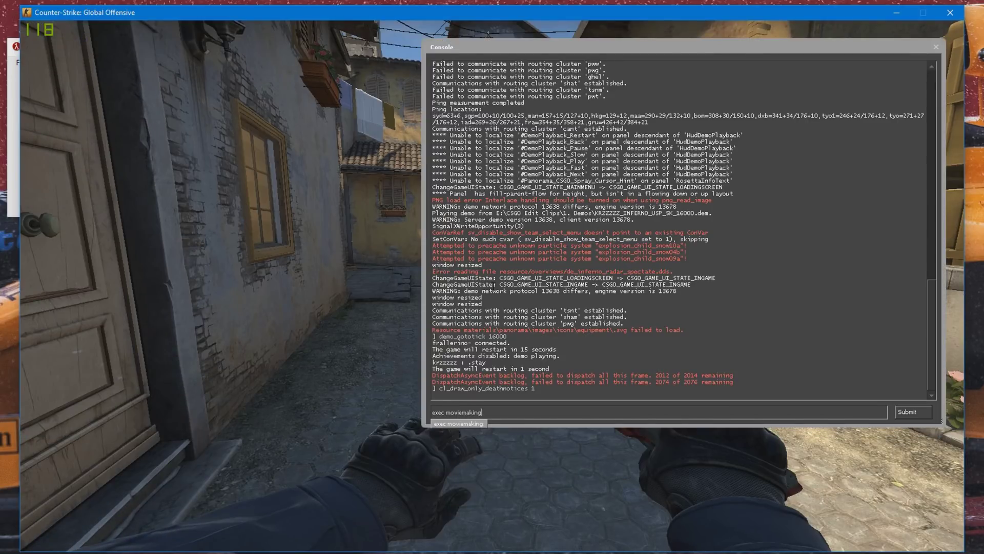
key(Return)
key(grave)
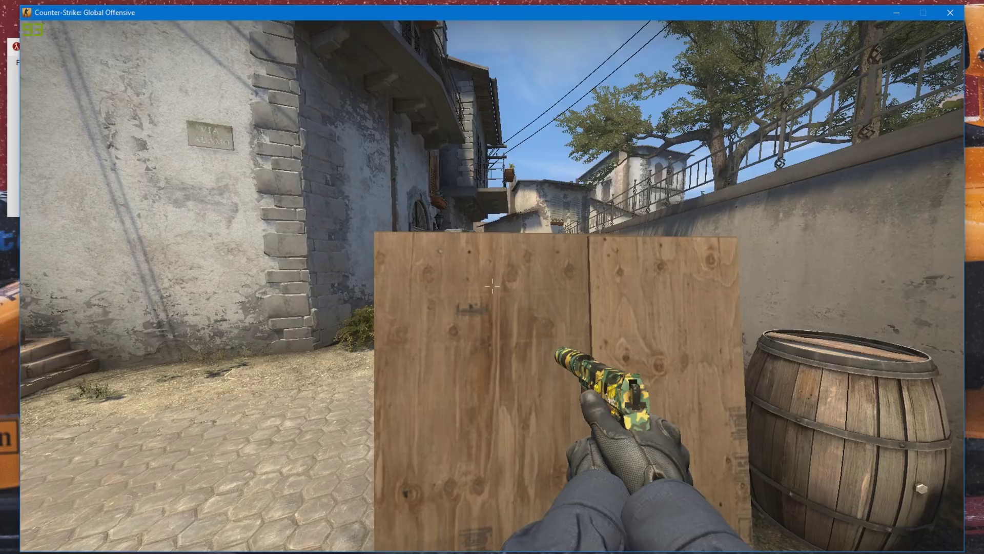
key(grave)
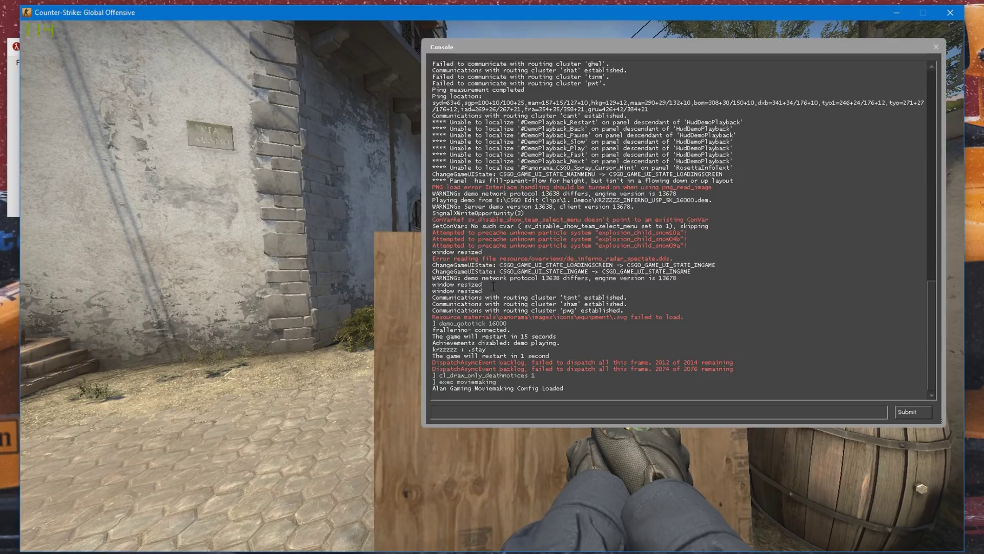
key(grave)
- Clear the console and note the camera path's starting tick 16374 in it from Demo Playback
key(shift+F2)
key(grave)
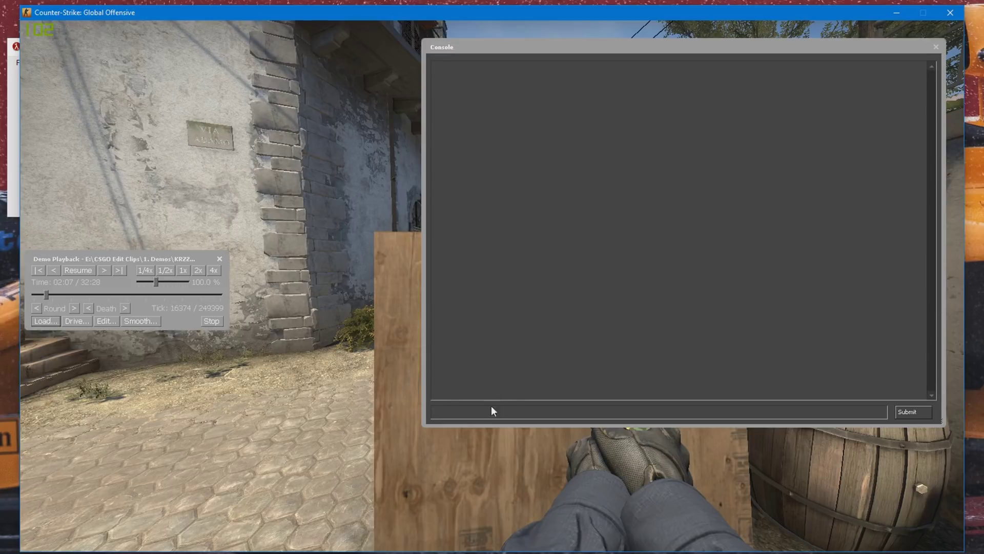
text(16374)
key(ctrl+a)
key(Return)
key(grave)
click(219, 258)
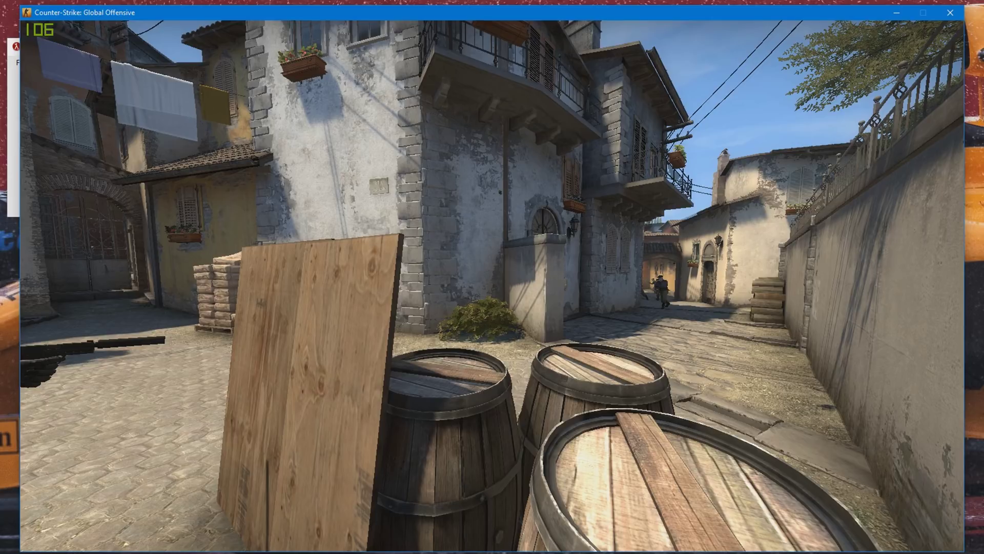
- Narrow the camera's field of view to 35 with the mirv_fov console command
key(grave)
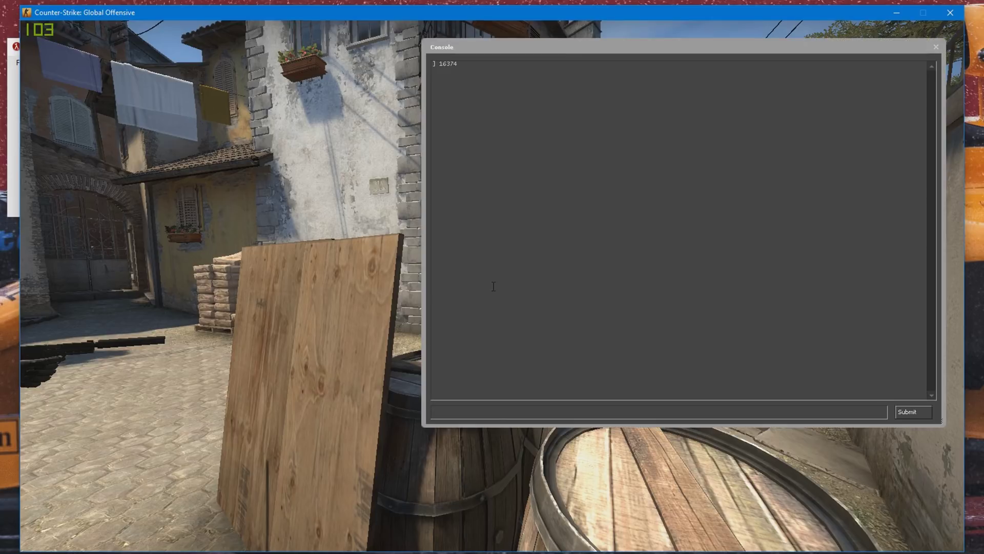
text(mirv_)
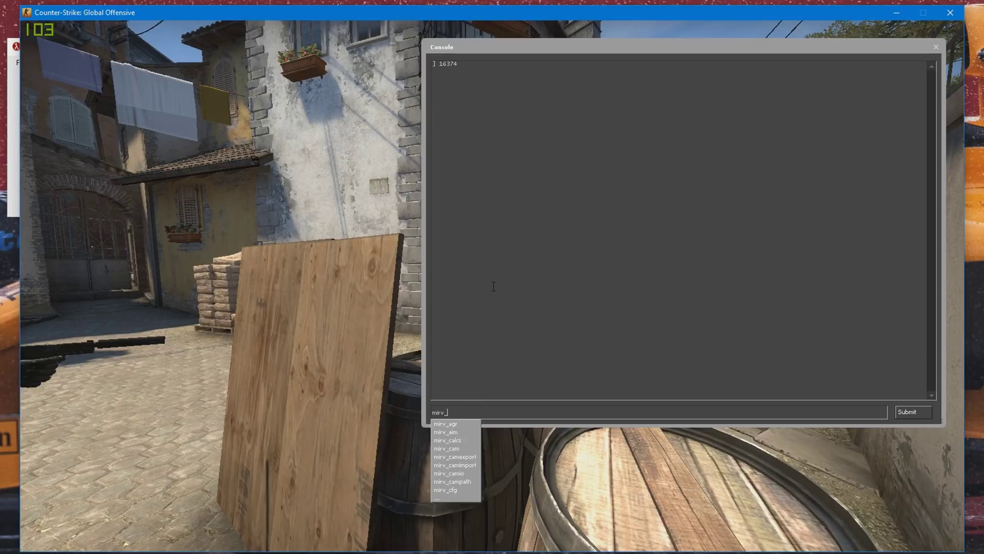
text(fov)
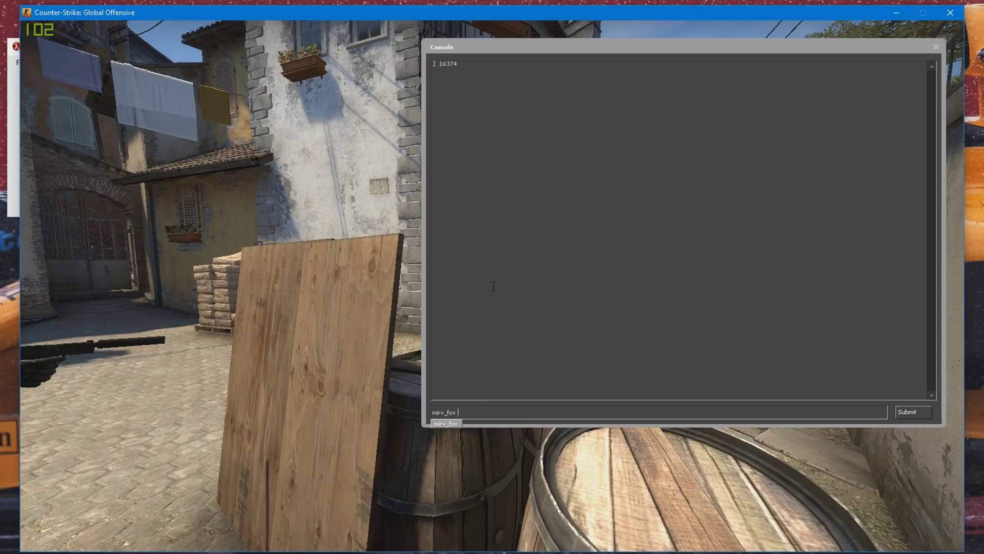
text( 10)
key(Return)
key(Escape)
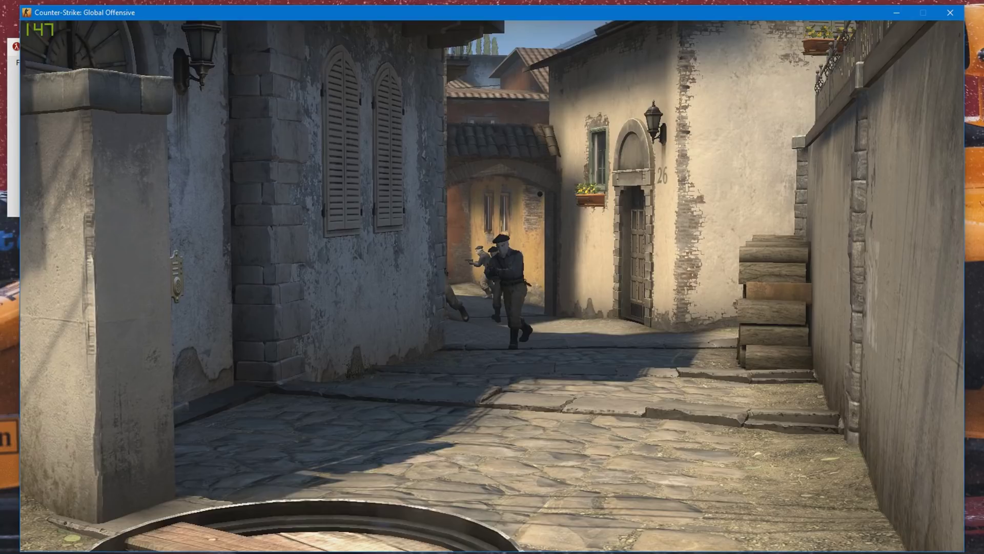
- Enable free camera control with the mirv_input camera console command and return to the game view
key(grave)
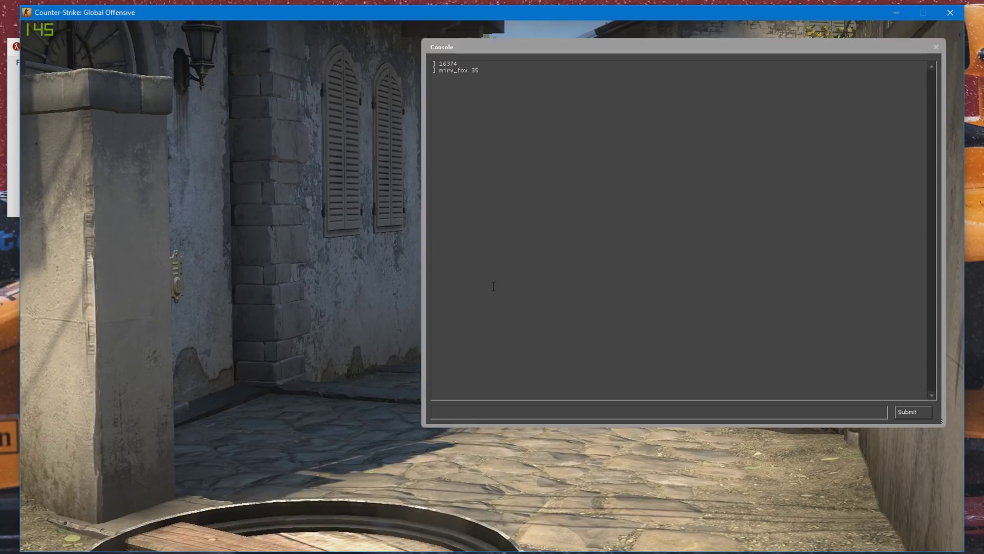
text(mirv)
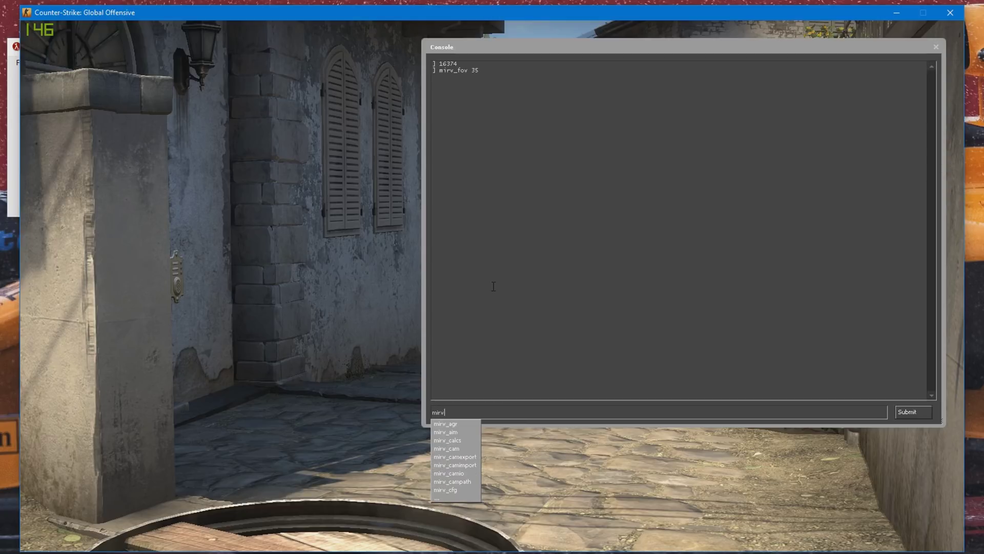
text(_input)
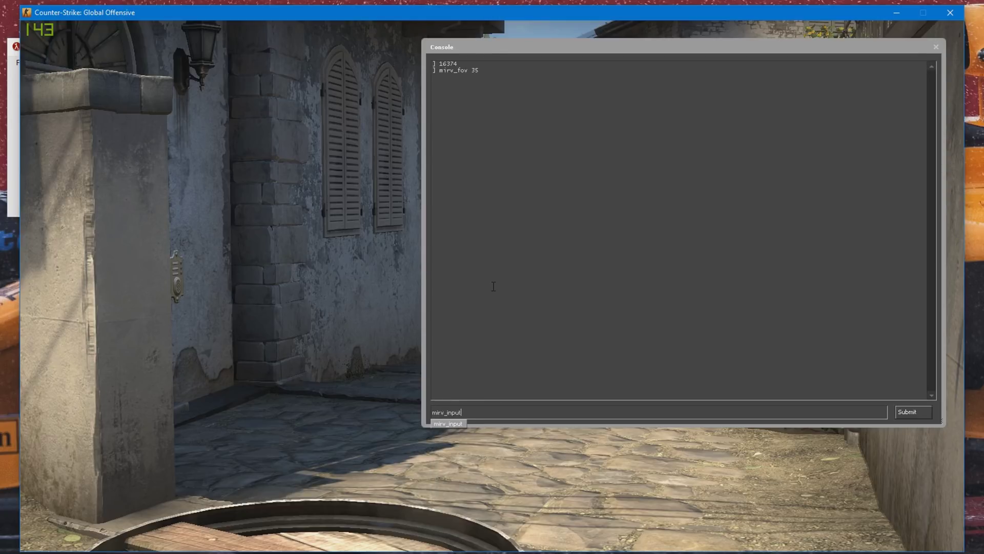
text( camera)
key(Return)
key(grave)
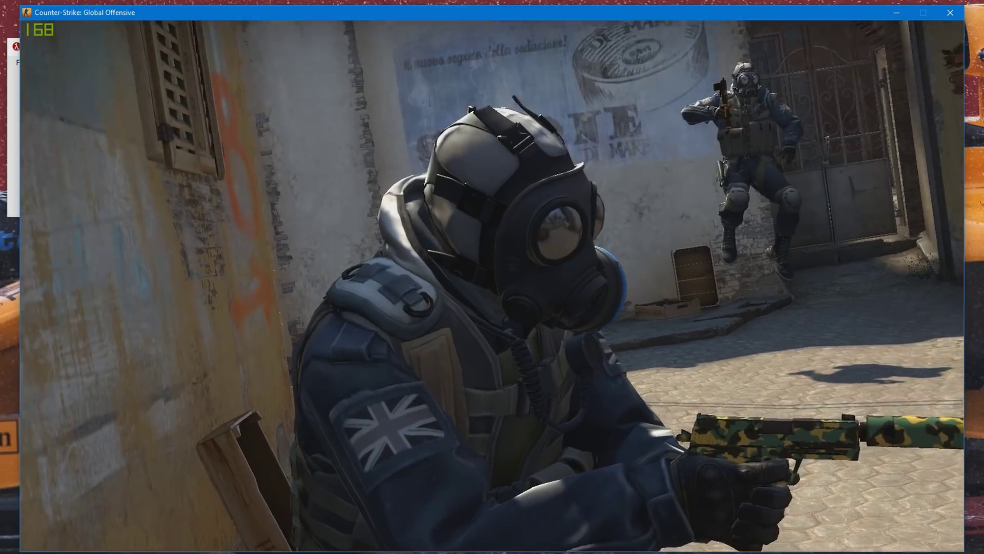
- Show the Demo Playback controls and set the demo speed to 1/4x
key(shift+F2)
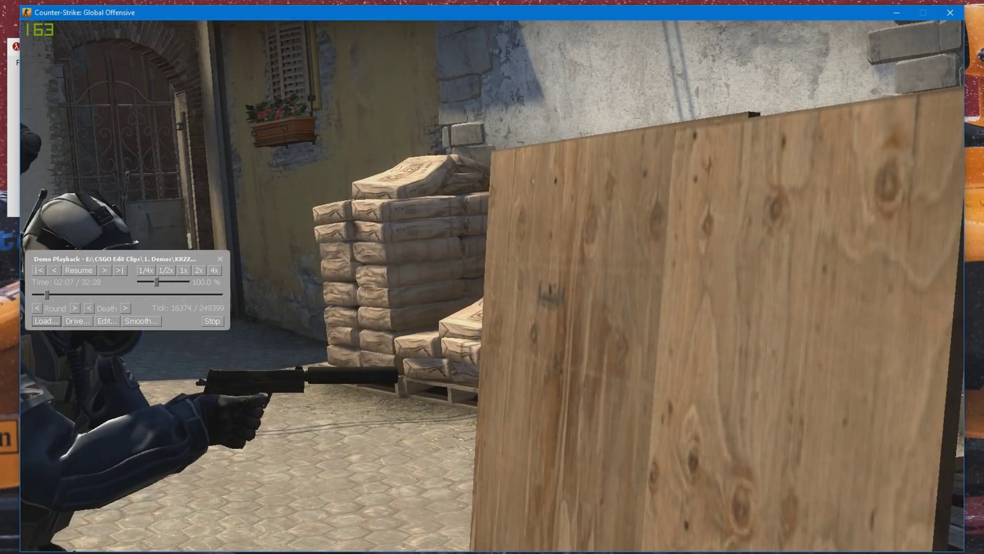
key(grave)
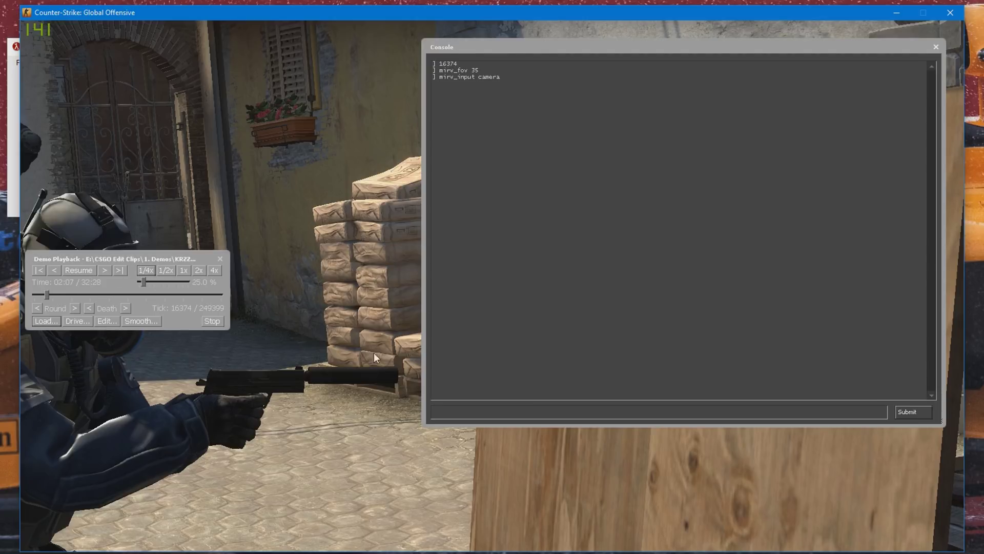
key(grave)
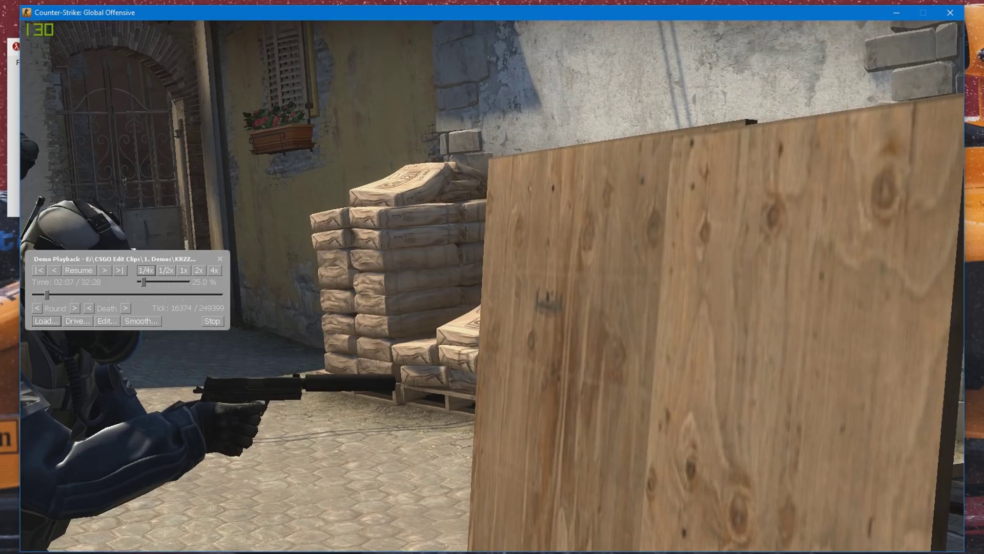
- Hide Demo Playback and fly the free camera into a tilted front close-up of the player aiming the silenced pistol
key(shift+F2)
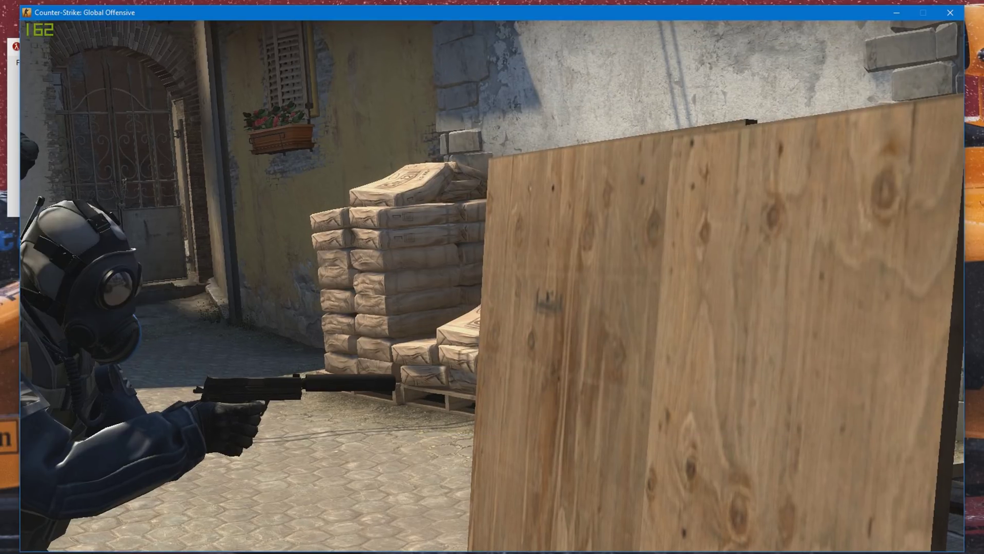
key(a)
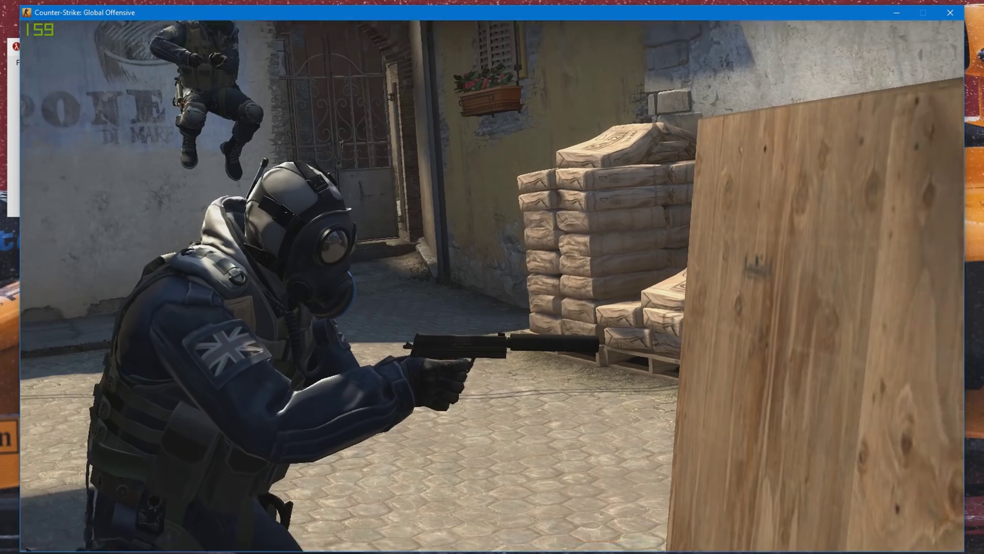
key(w)
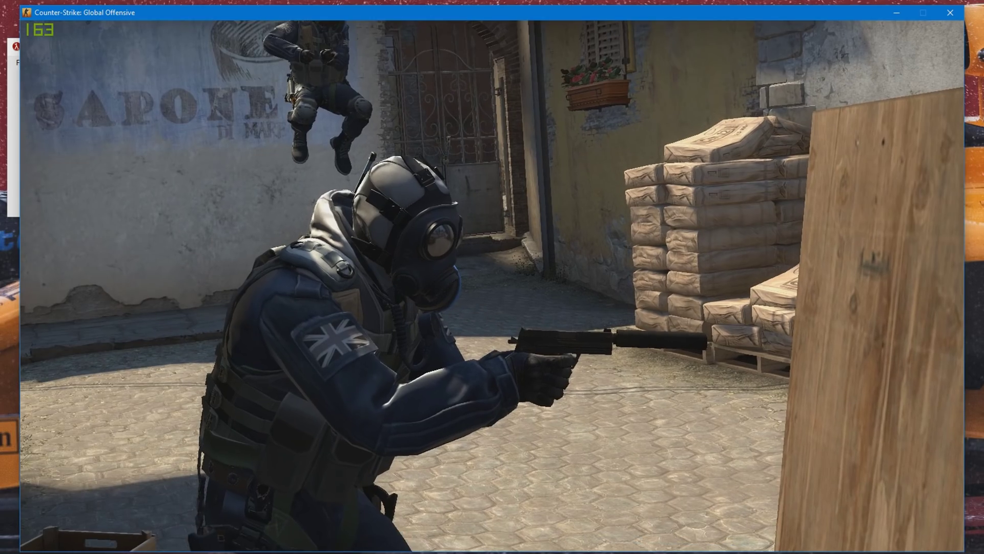
key(d)
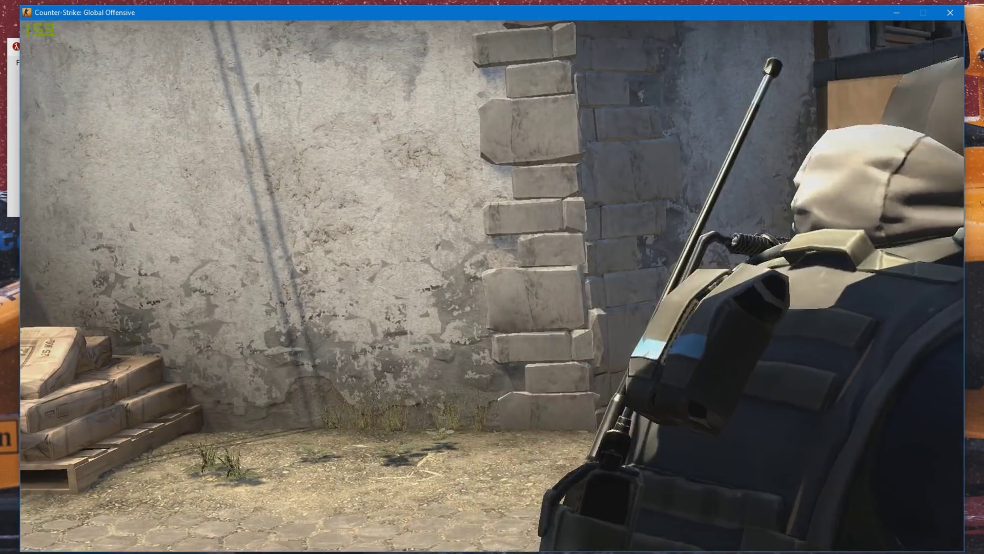
key(d)
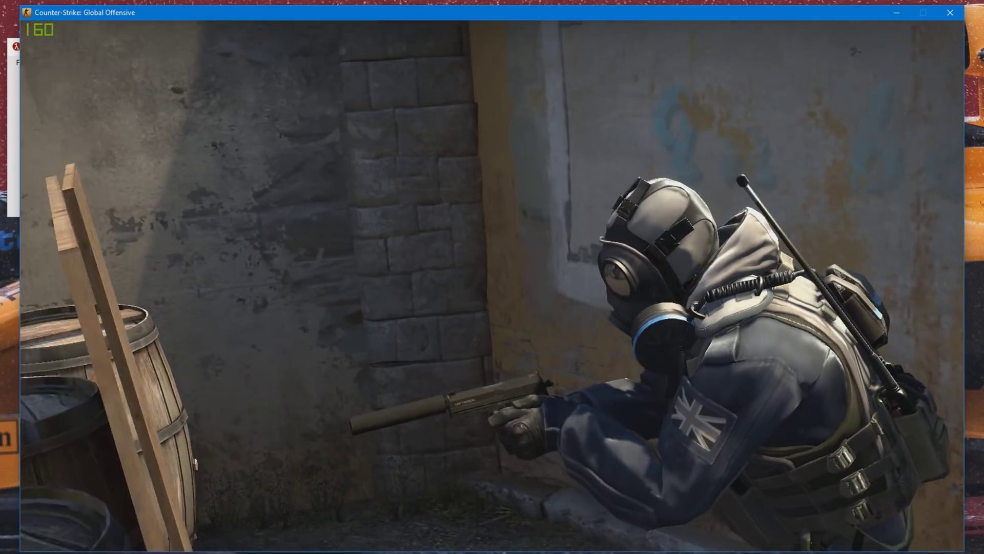
key(w)
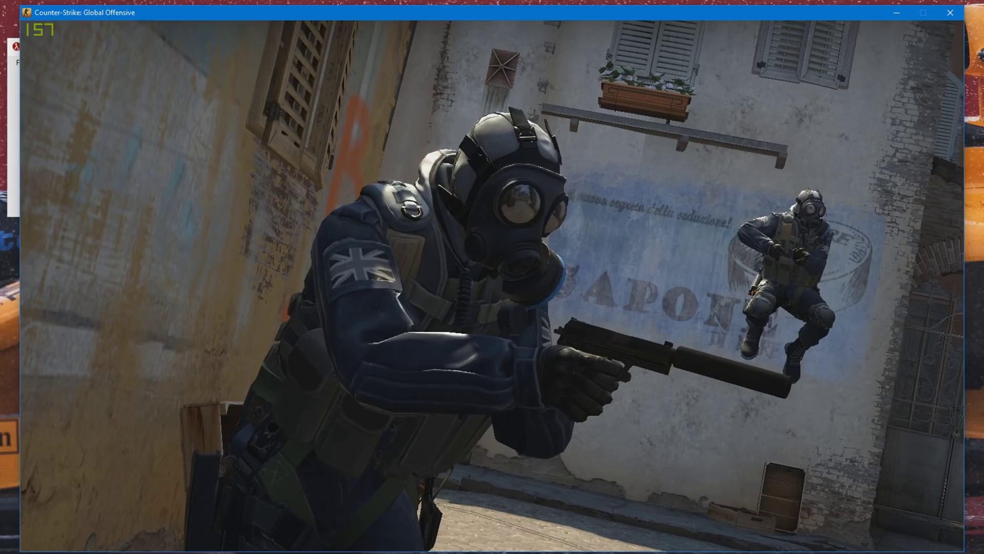
- Add camera path points from the player's close-up through to the tilted alley view of the two enemies, checking them in the console
key(grave)
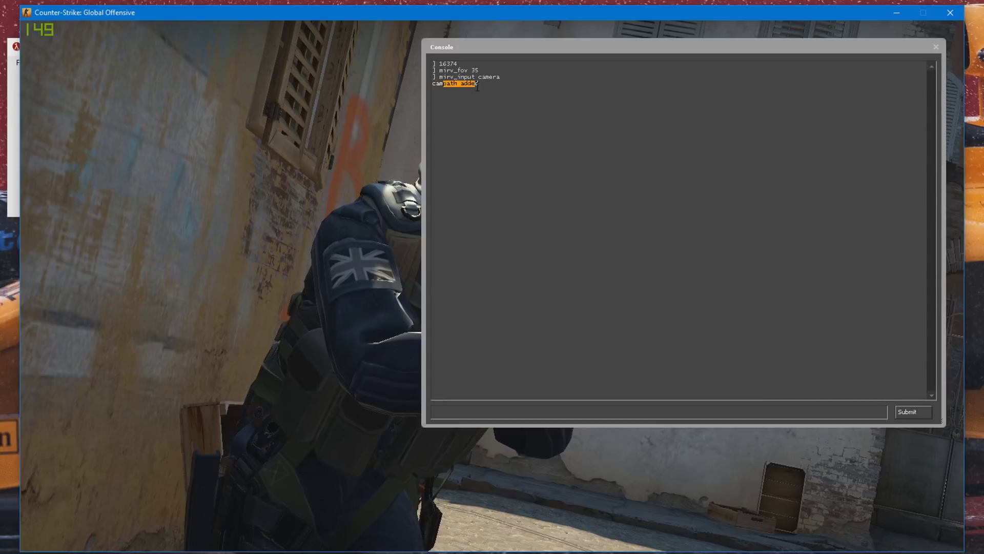
key(grave)
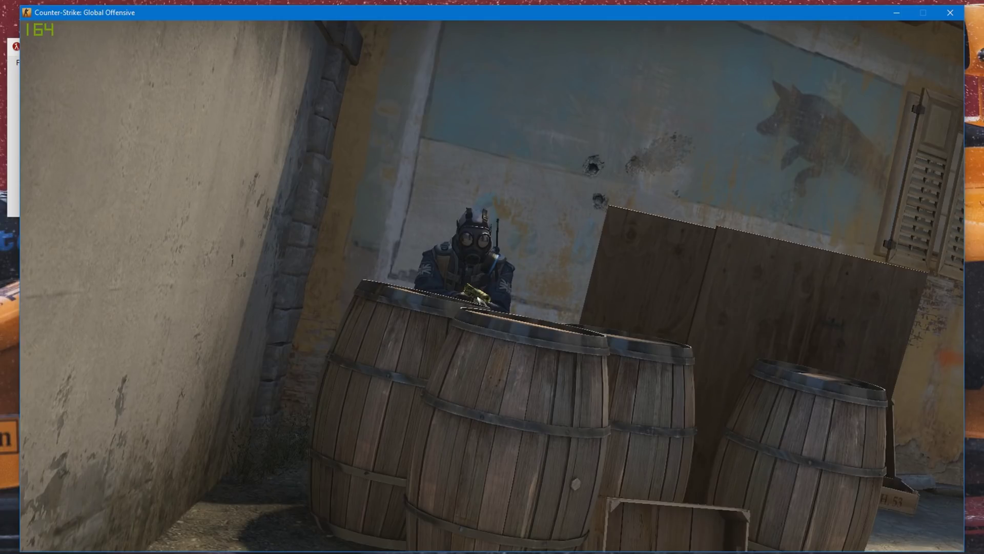
key(grave)
key(grave)
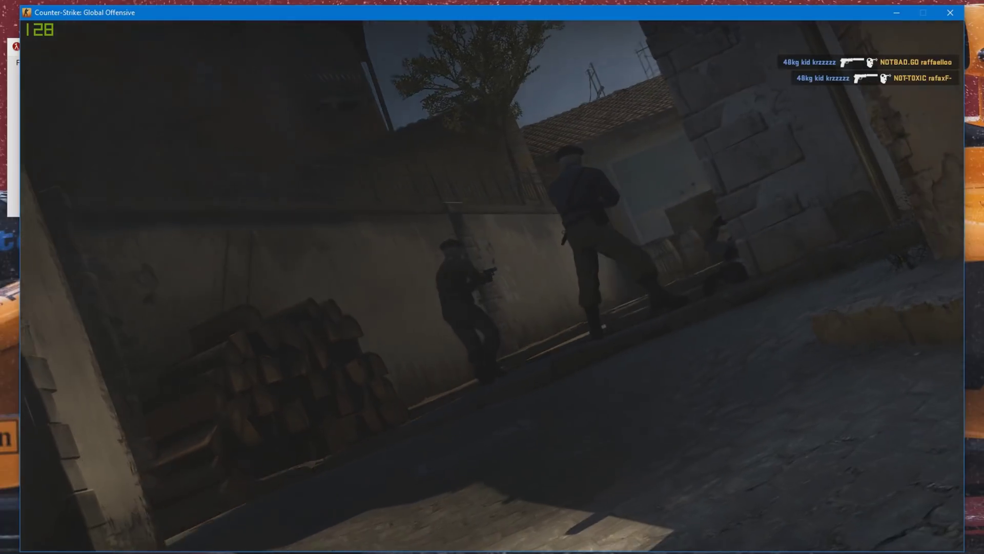
key(grave)
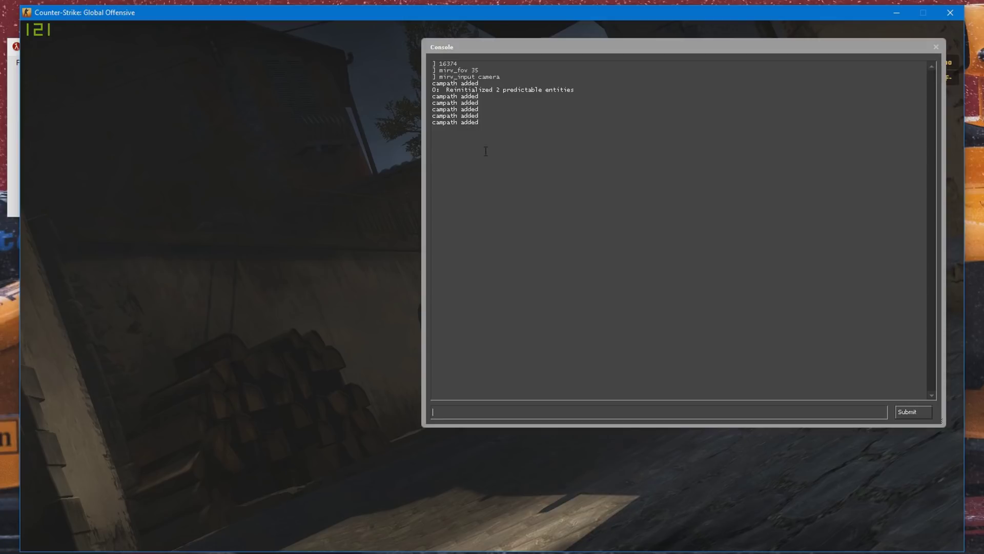
key(grave)
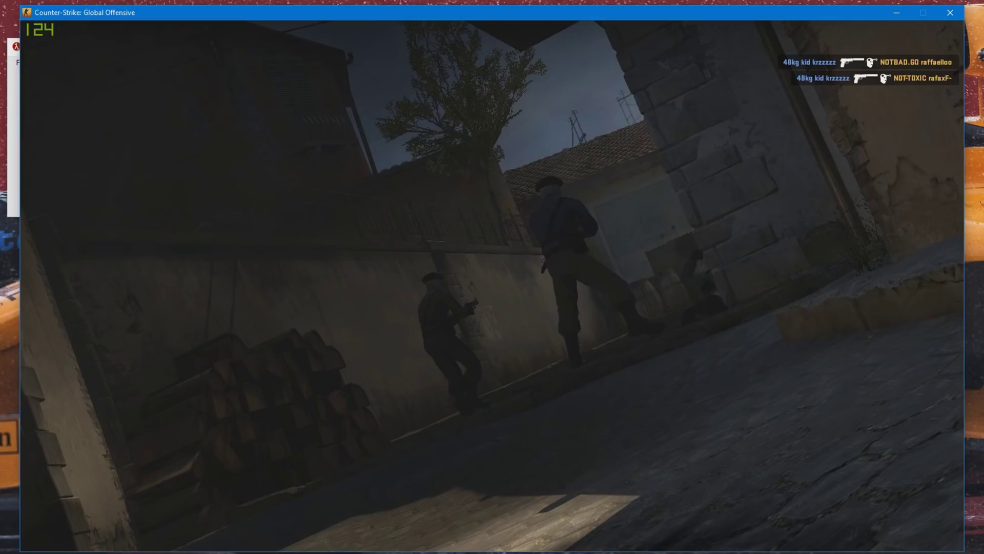
key(grave)
key(grave)
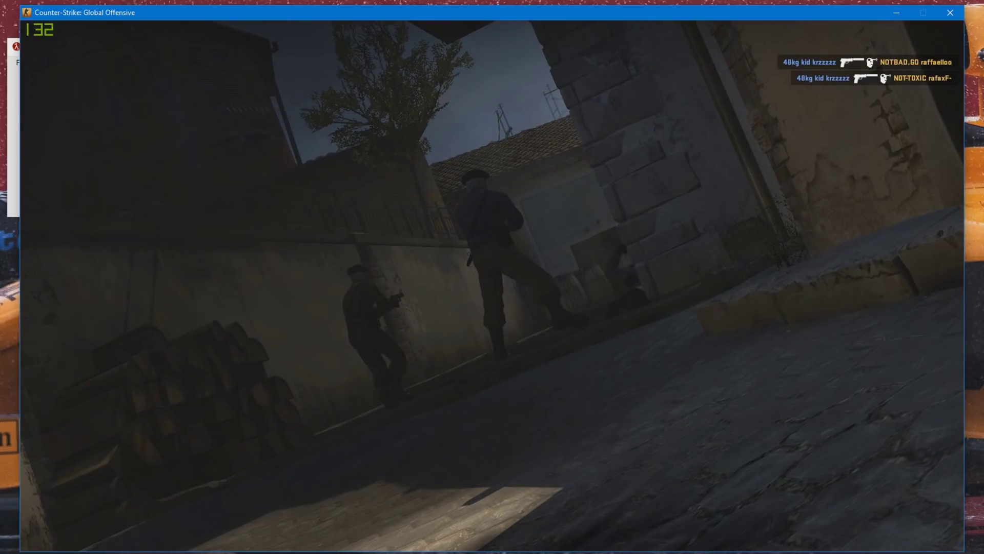
- Enable the camera path with the mirv_campath enable 1 console command and return to the game view
key(grave)
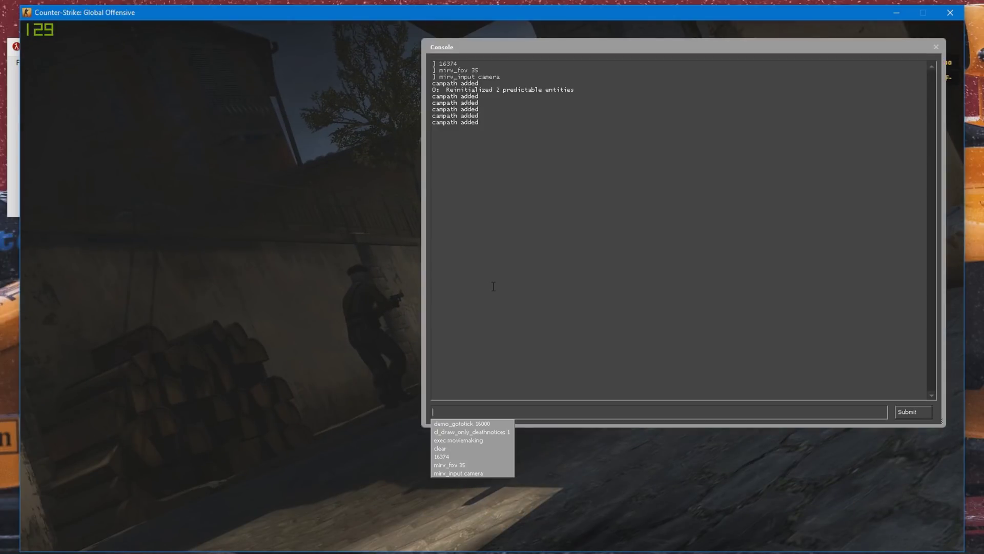
text(mirv_camp)
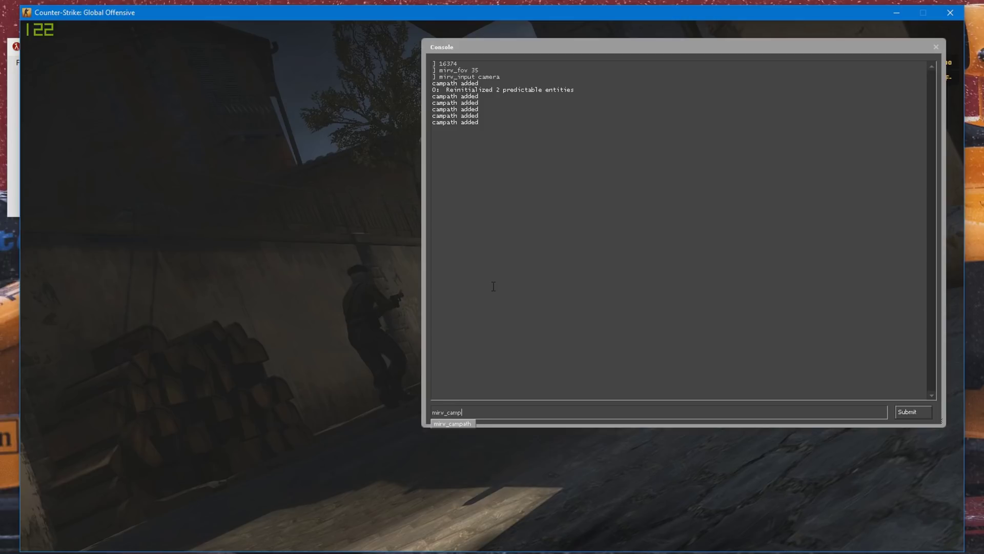
text(ath enable 1)
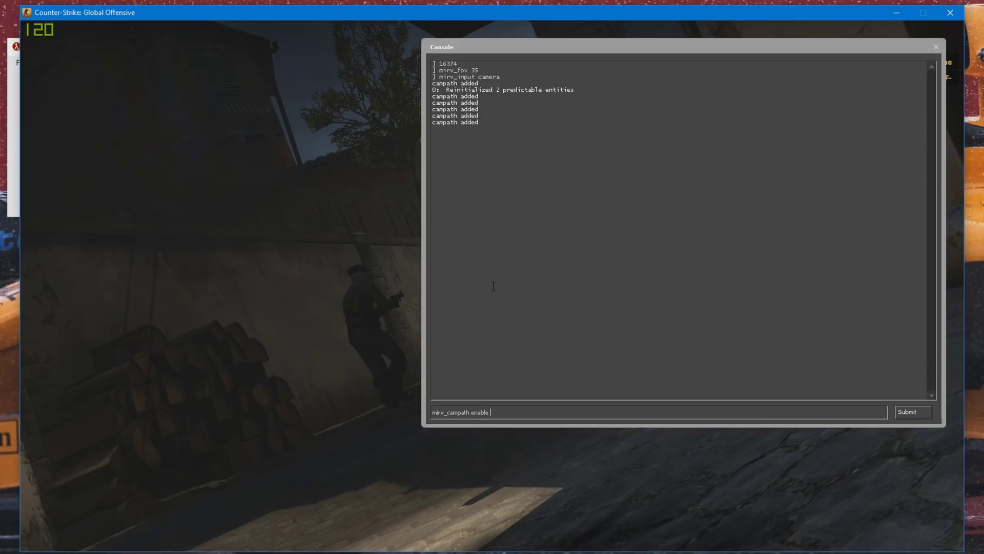
key(Return)
key(grave)
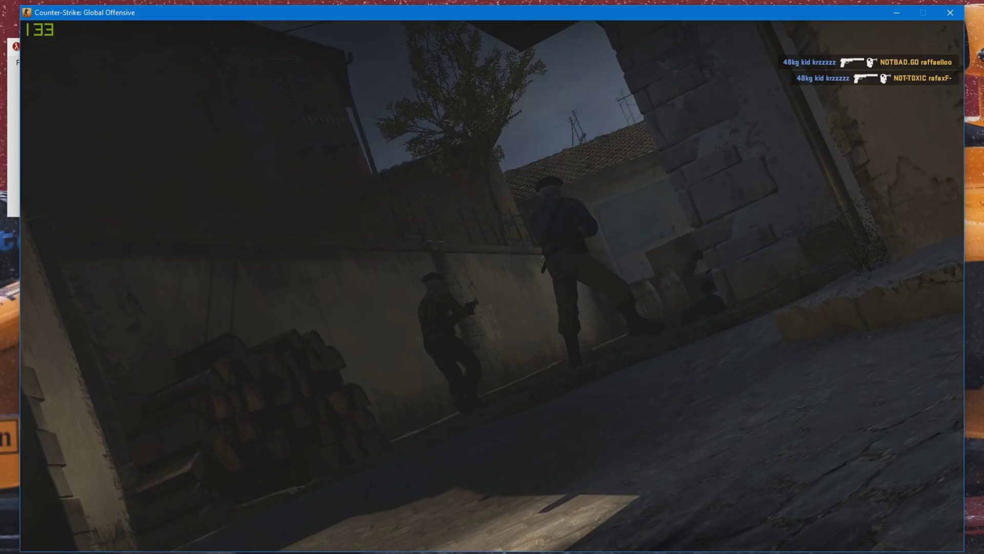
- Jump the demo to the path's starting tick with demo_gototick 16374 and watch the camera path play
key(grave)
text(demo)
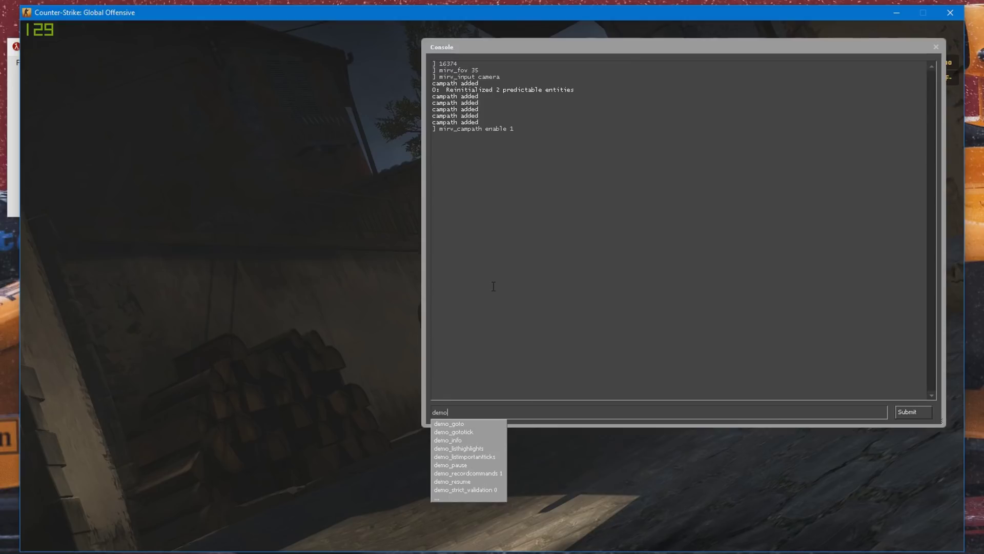
key(Down)
key(Down)
key(Down)
key(Up)
text(16374)
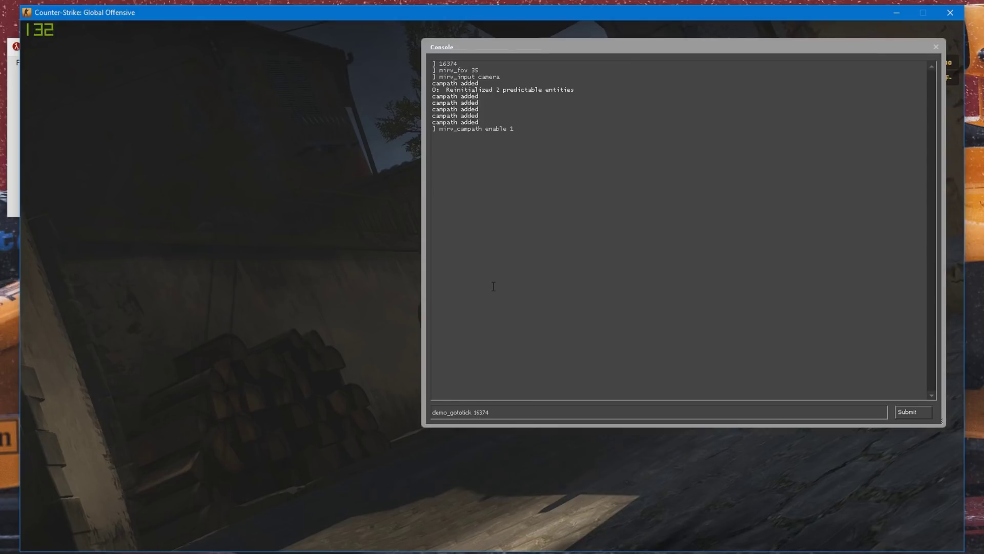
key(Return)
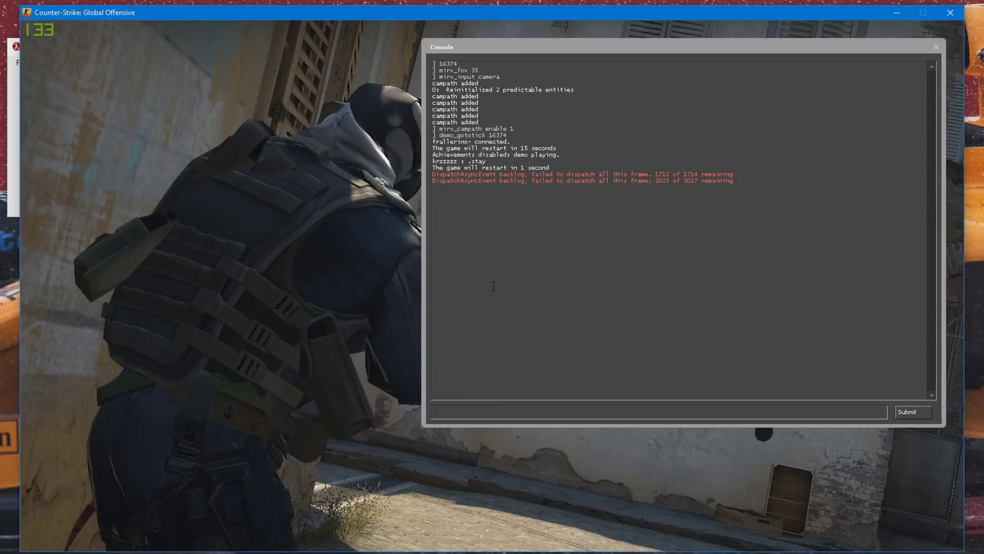
key(grave)
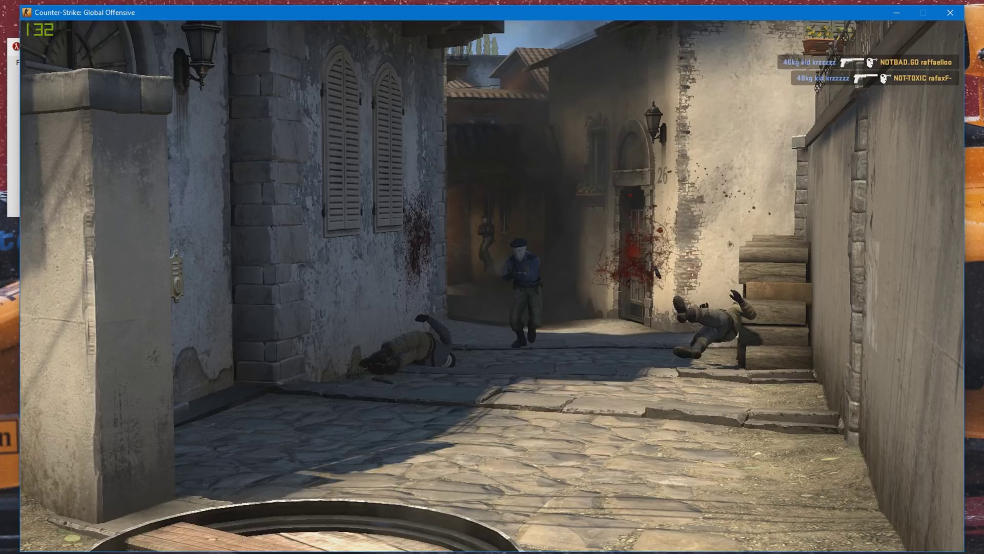
- Rerun demo_gototick 16374 from the console history and replay the camera path in the game view
key(grave)
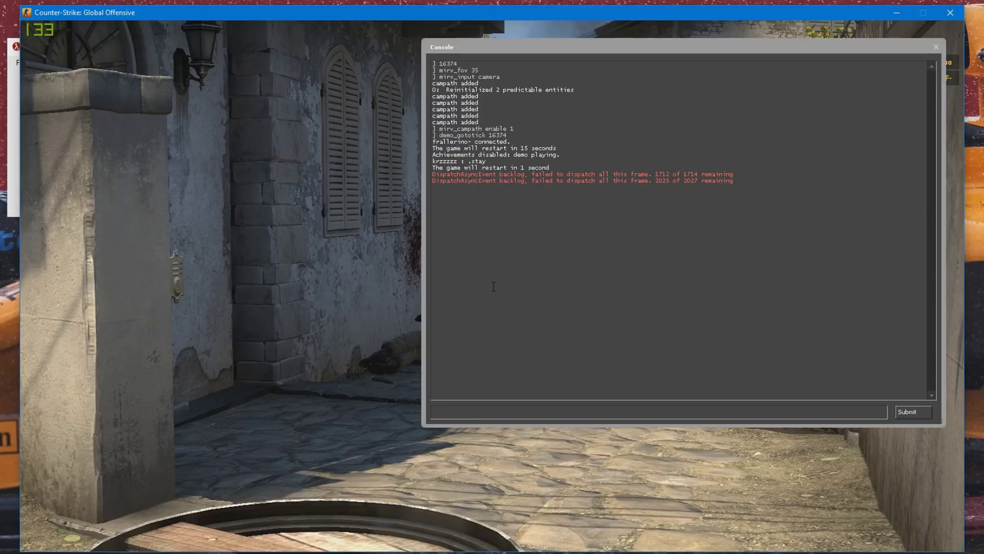
key(Up)
key(Up)
key(Down)
key(Return)
key(grave)
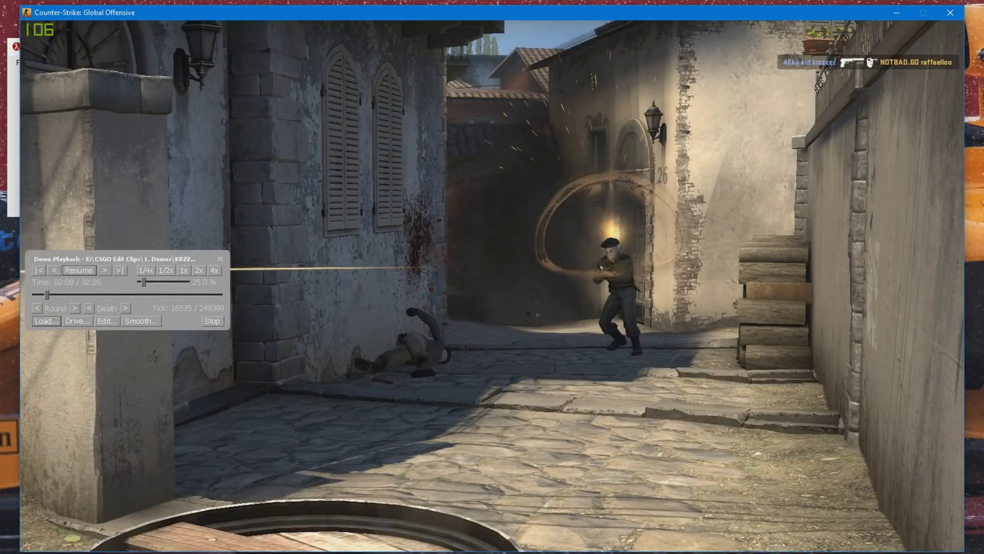
- Check the console, hide Demo Playback and frame a low, tilted close-up of the masked enemy beside door 26
key(grave)
key(grave)
key(grave)
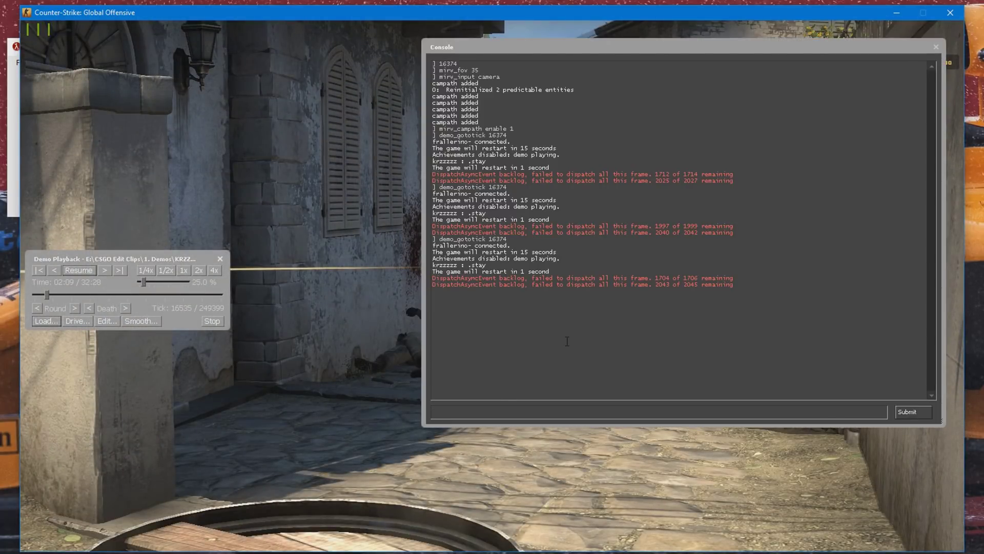
key(grave)
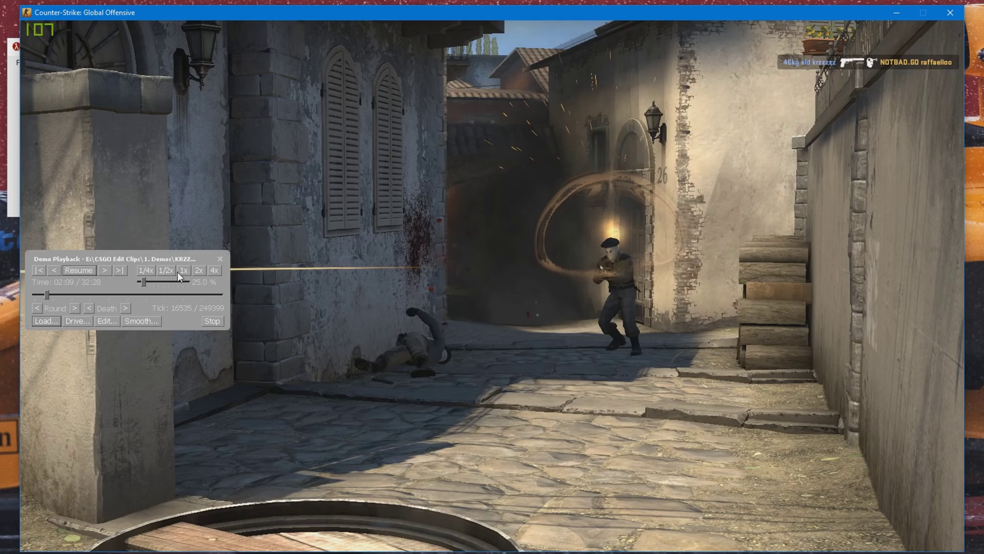
key(grave)
key(grave)
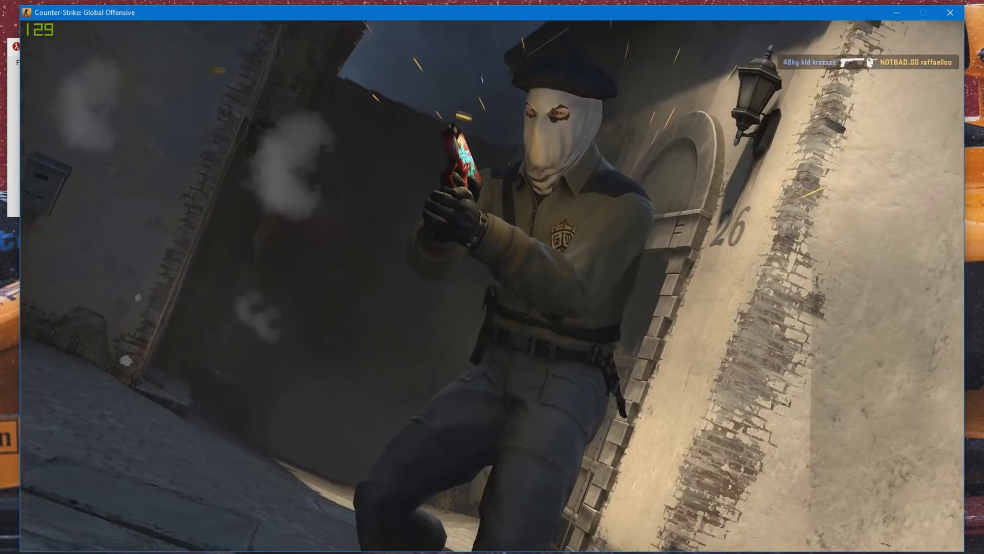